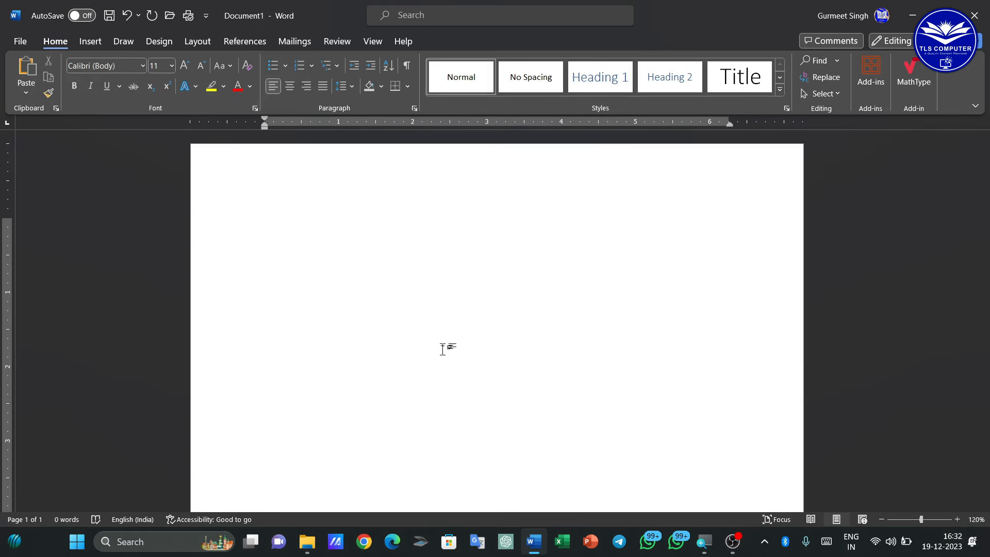
type("lfdmlkjdslkd")
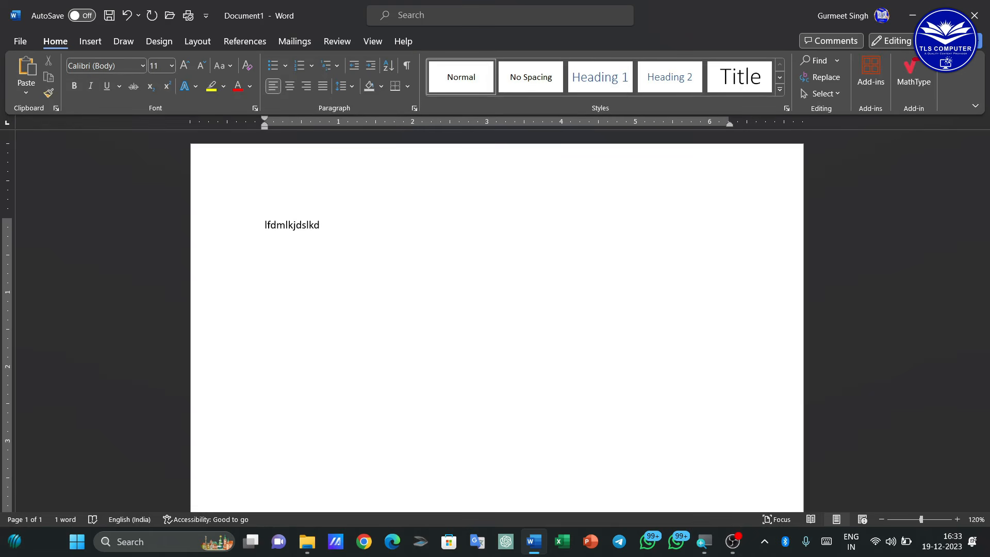
key("BackSpace")
key("BackSpace")
key("BackSpace")
key("BackSpace")
key("BackSpace")
key("BackSpace")
key("BackSpace")
key("BackSpace")
key("BackSpace")
key("BackSpace")
key("BackSpace")
Generate default sample text with the formula =rand() and undo the expansion back to the formula
type("nd(")
key("Return")
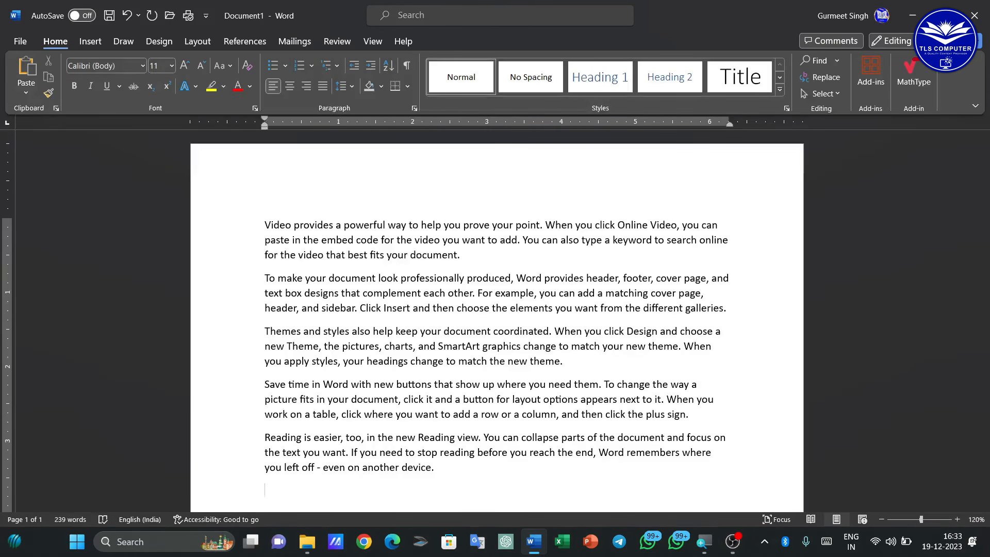
key("ctrl+z")
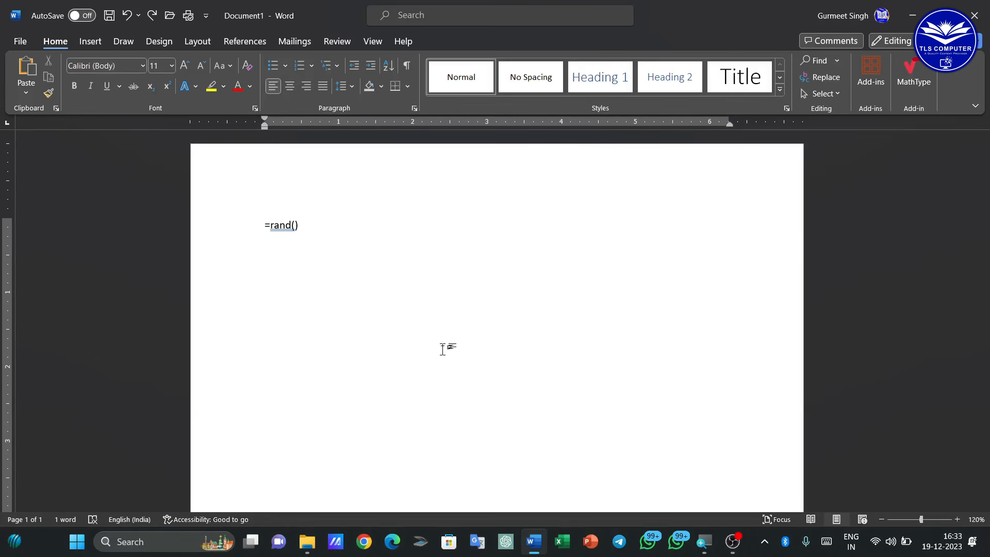
Change the formula to =rand(8,8) and expand it to generate eight paragraphs of eight sentences each
key("BackSpace")
type("8,8)")
key("Return")
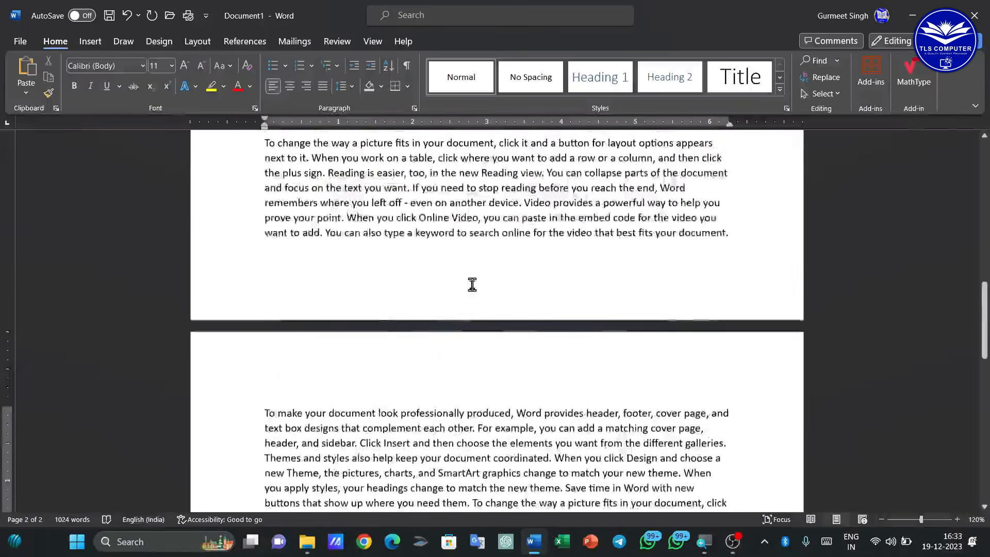
Select the whole first paragraph from its end back to its start three times, clearing the selection each time
scroll(472, 284, "up", 10)
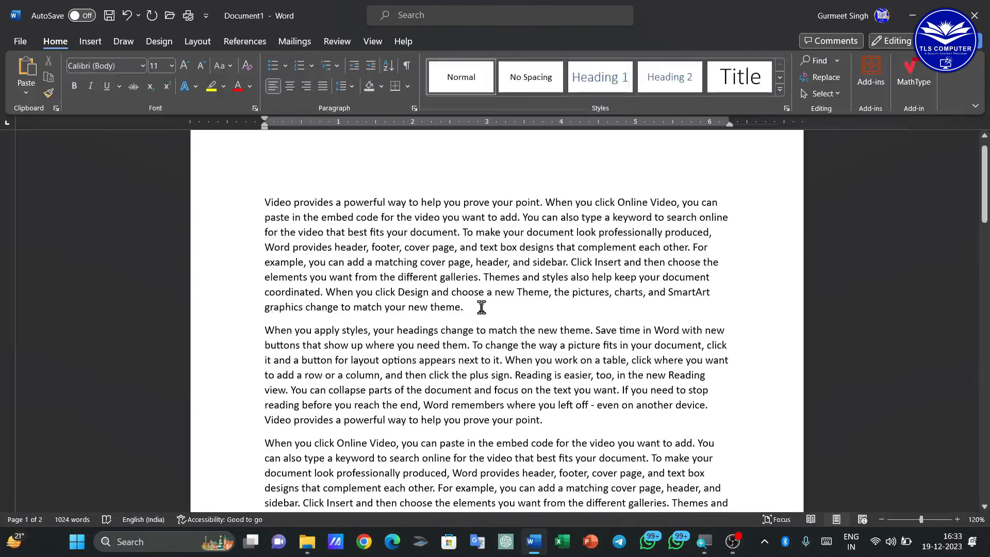
left_click_drag(474, 308, 232, 199)
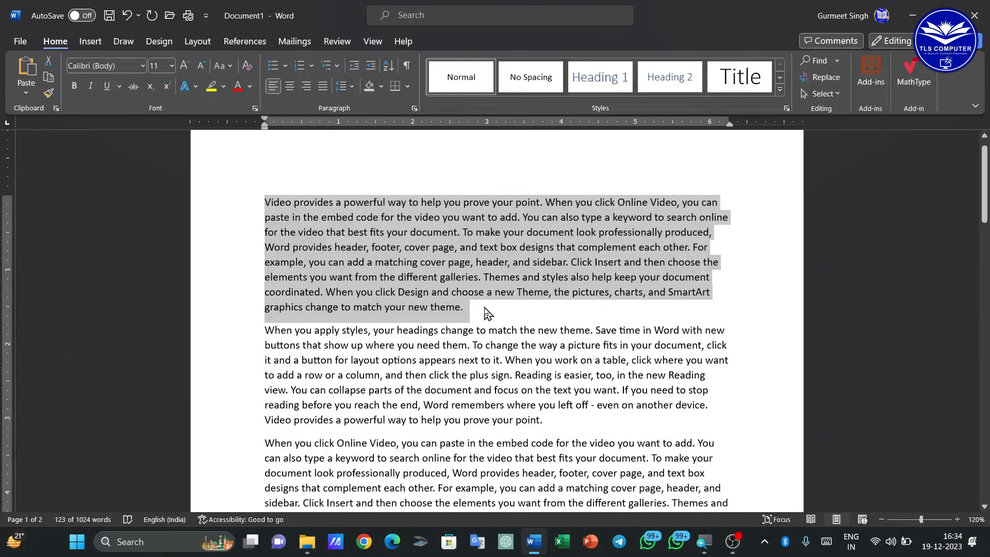
left_click(475, 320)
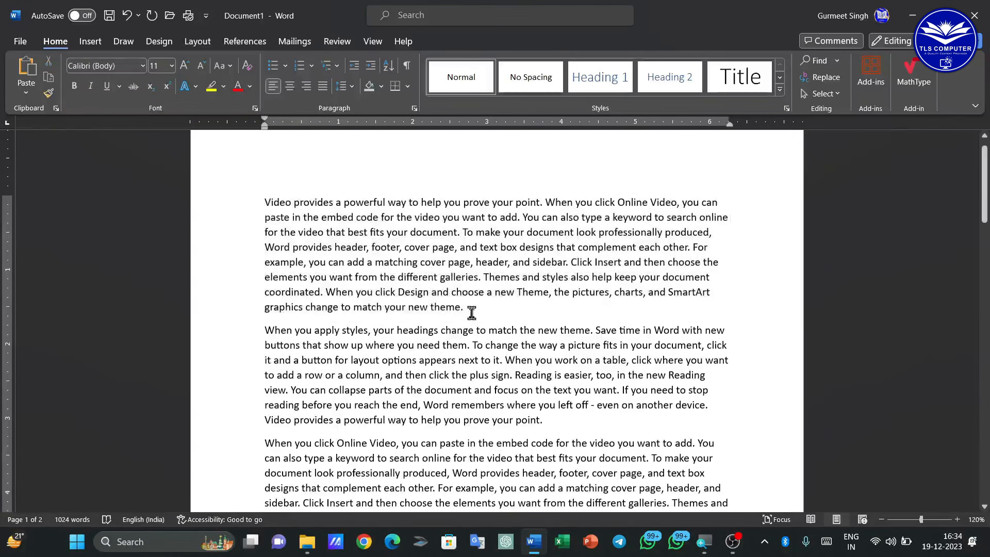
left_click_drag(469, 310, 216, 199)
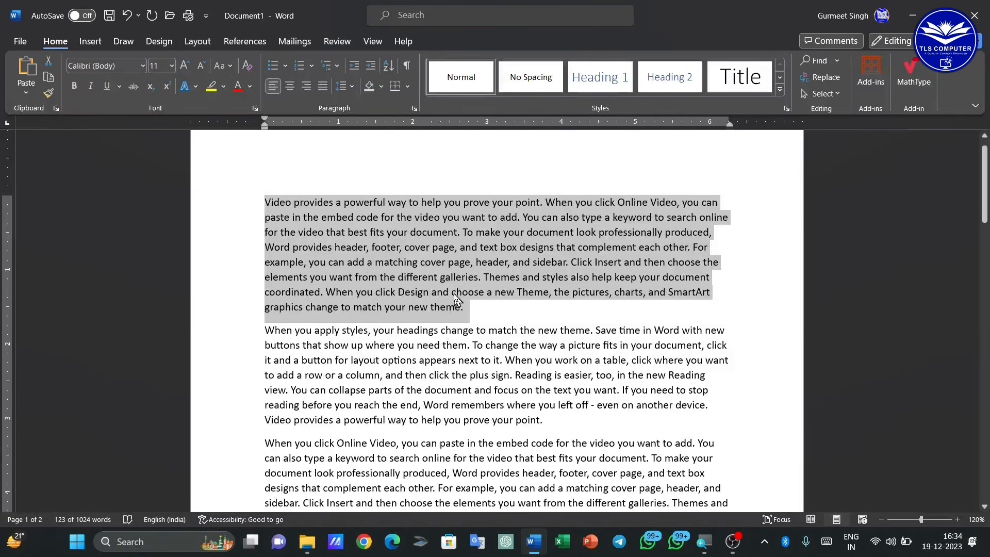
left_click(475, 308)
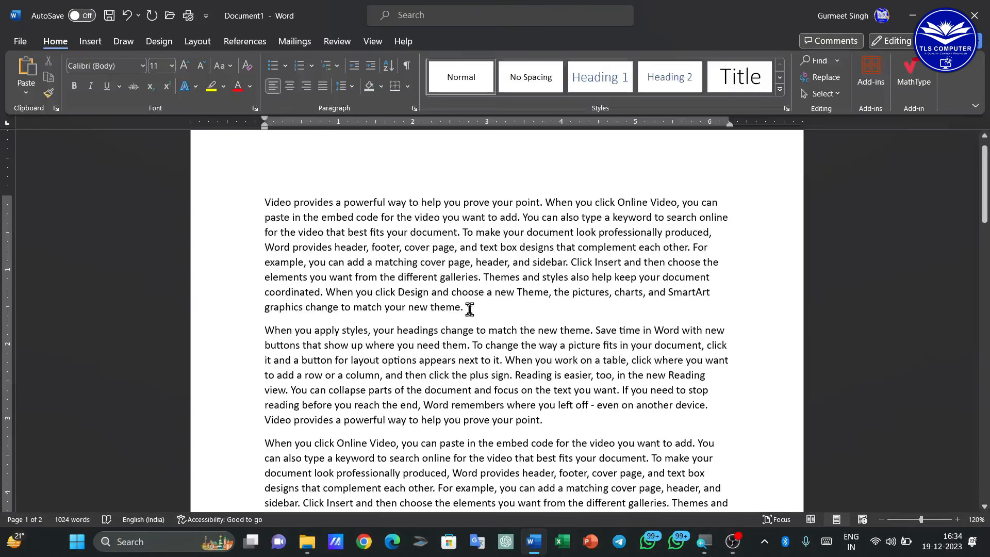
left_click_drag(465, 308, 261, 204)
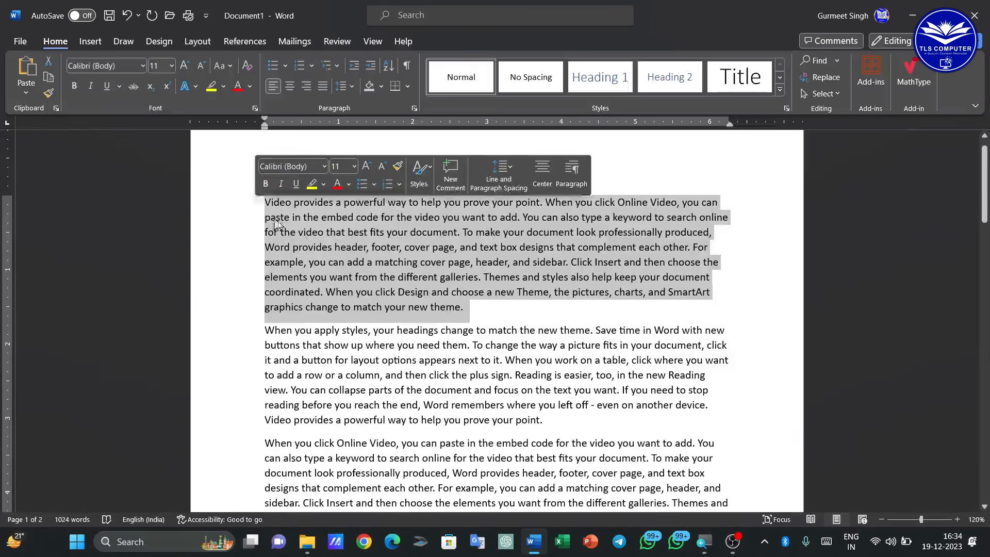
left_click(485, 316)
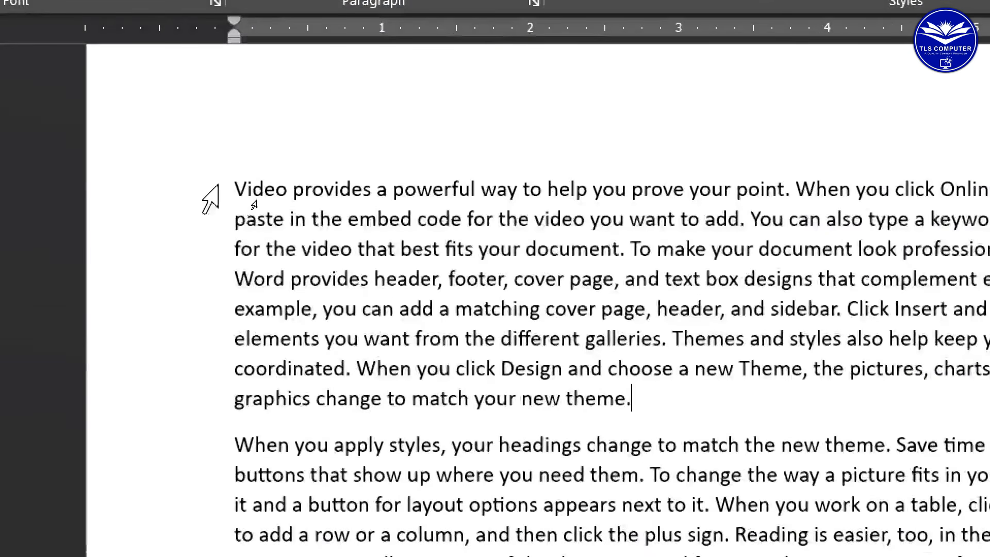
Select the first four lines of the first paragraph one at a time and clear the selection
left_click(210, 200)
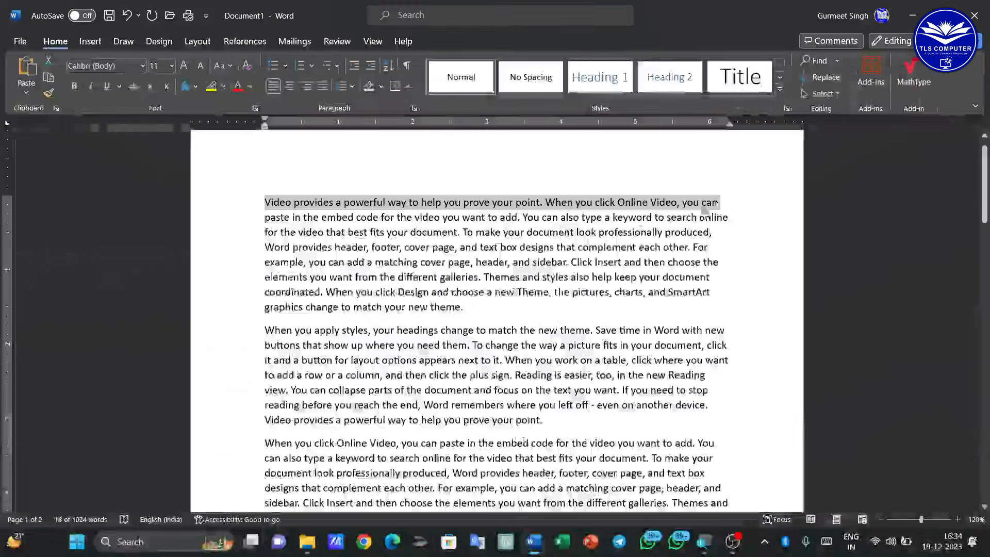
left_click(248, 220)
left_click(248, 232)
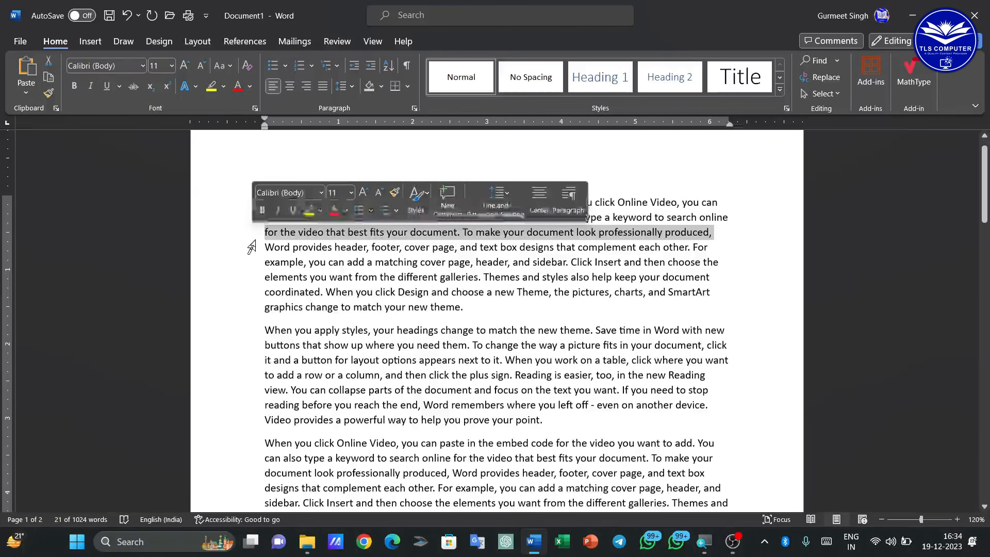
left_click(250, 248)
left_click(321, 289)
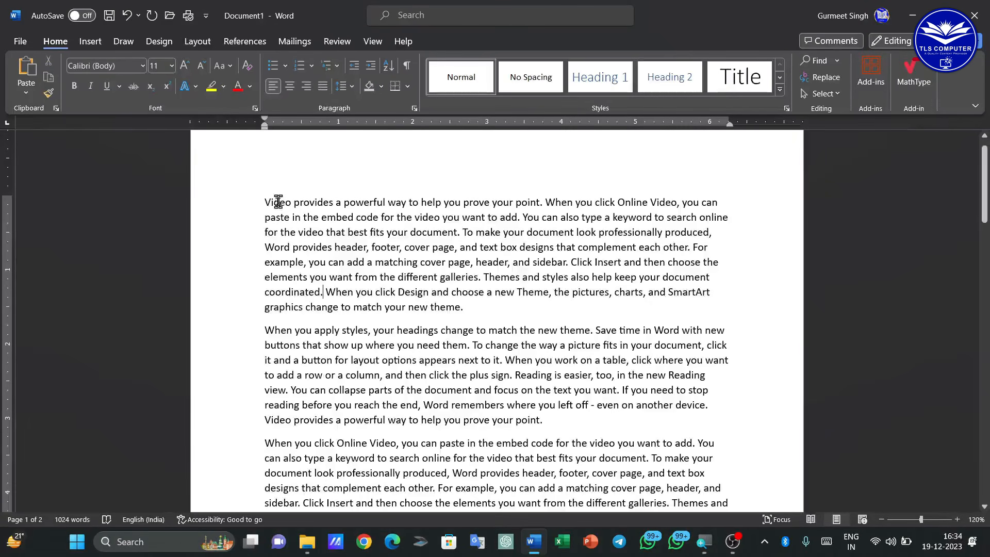
Select the word "Video", select the entire first paragraph, and place the cursor at that paragraph's end
double_click(277, 201)
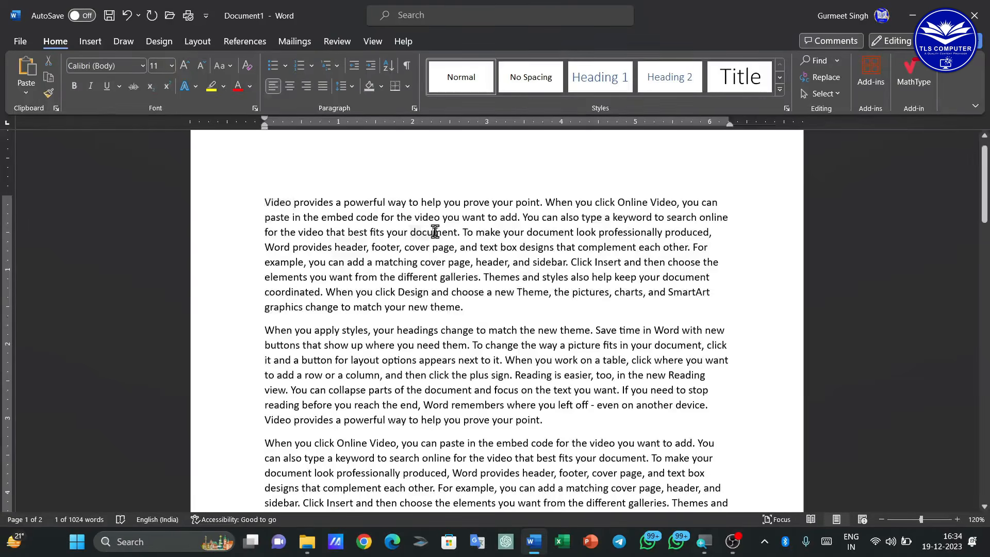
triple_click(435, 232)
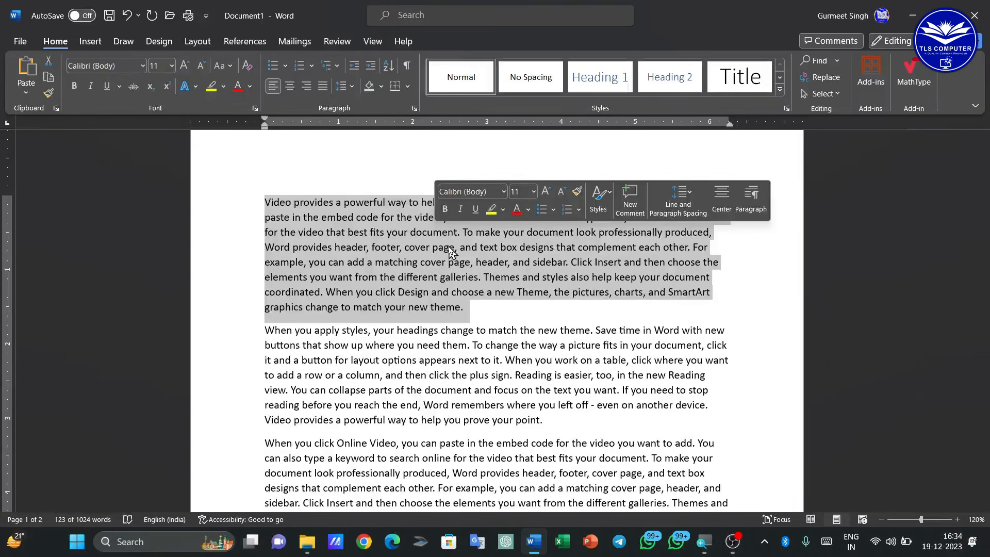
left_click(537, 282)
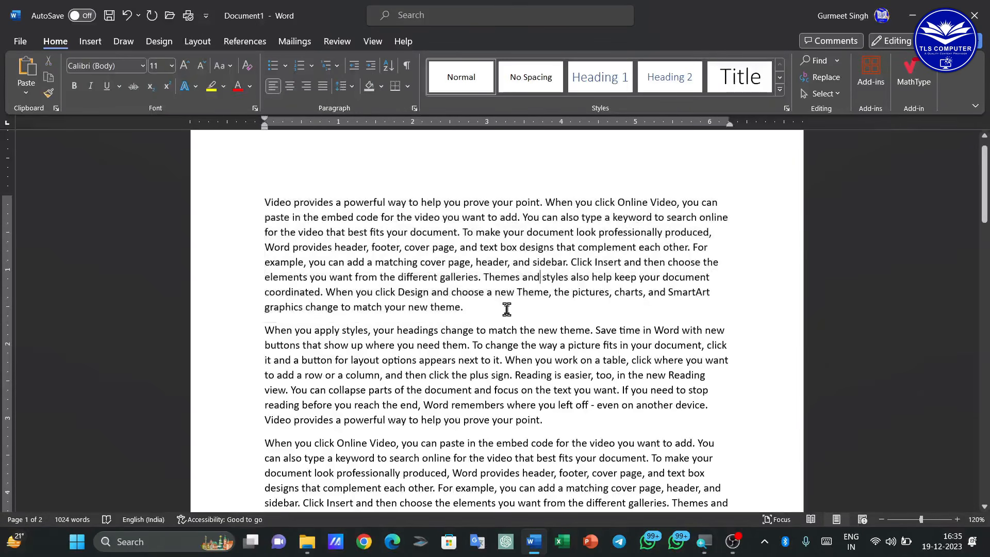
left_click(501, 309)
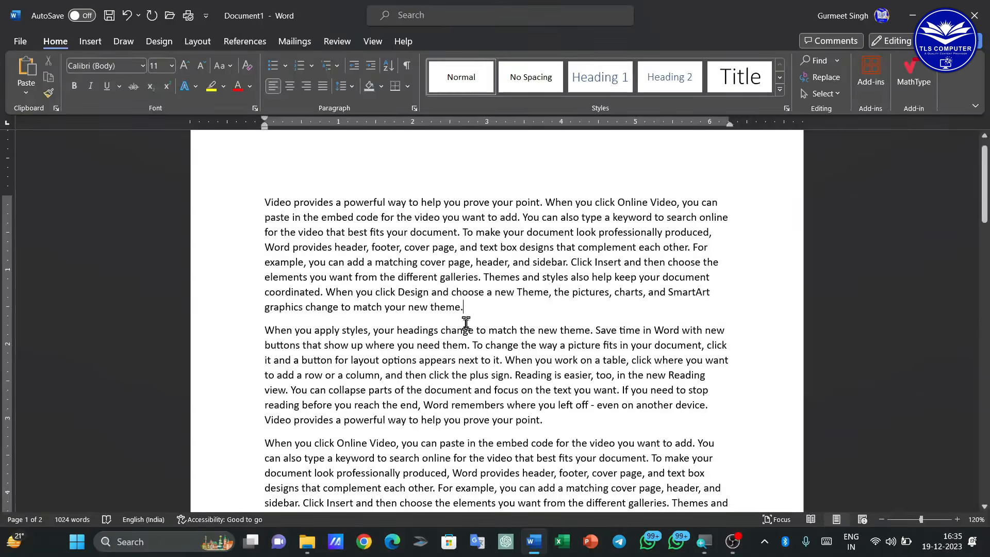
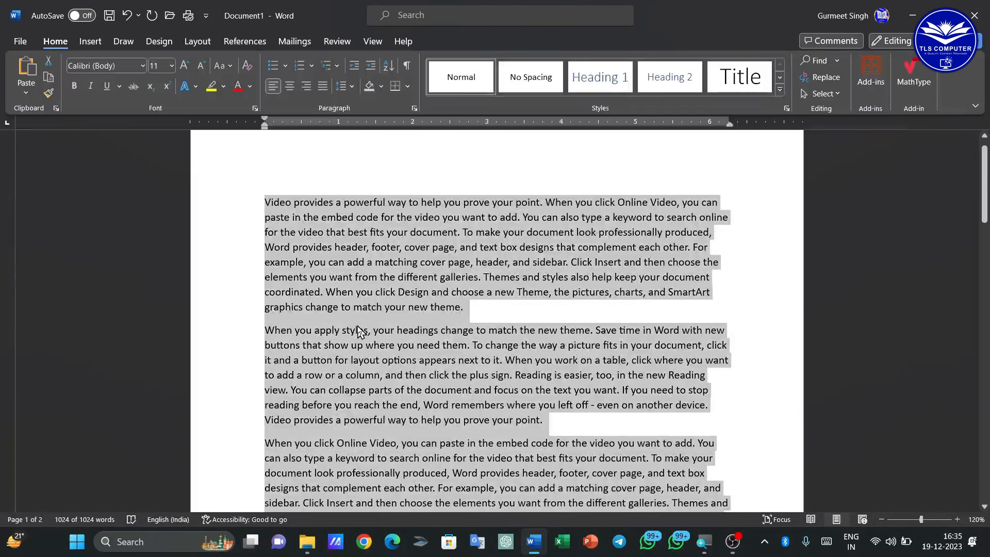
Select all the text in the document, check the selection across both pages, and clear it
scroll(360, 331, "down", 10)
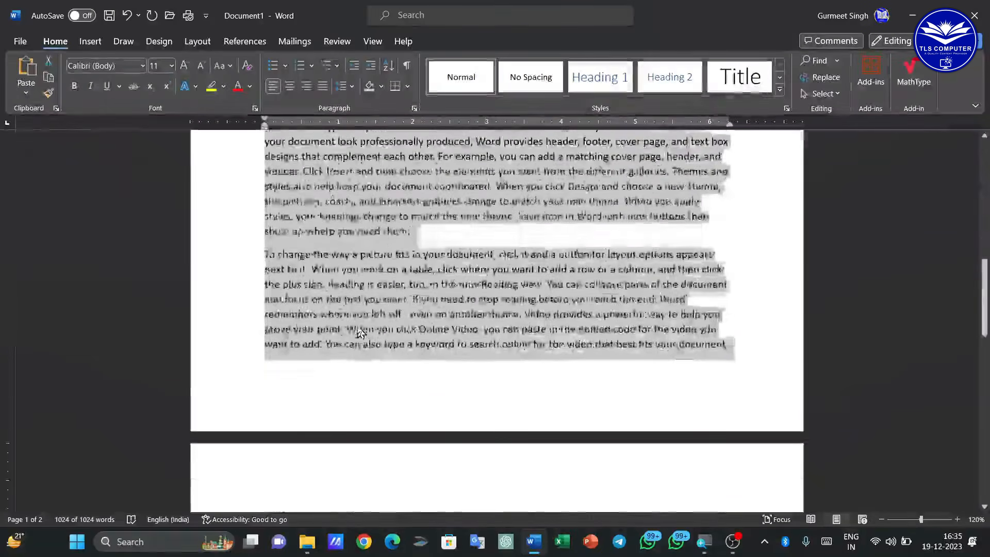
scroll(360, 332, "down", 12)
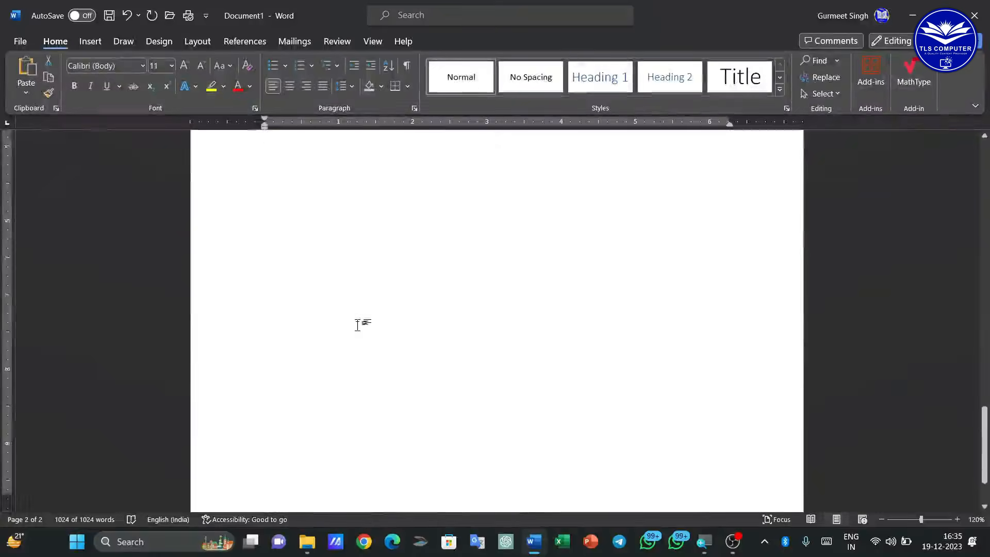
scroll(357, 325, "down", 2)
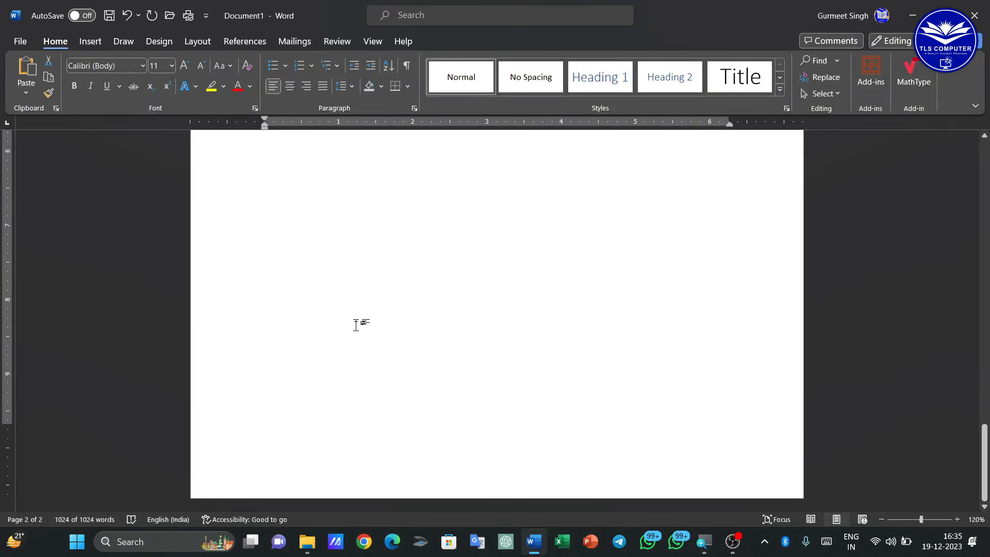
scroll(432, 379, "up", 10)
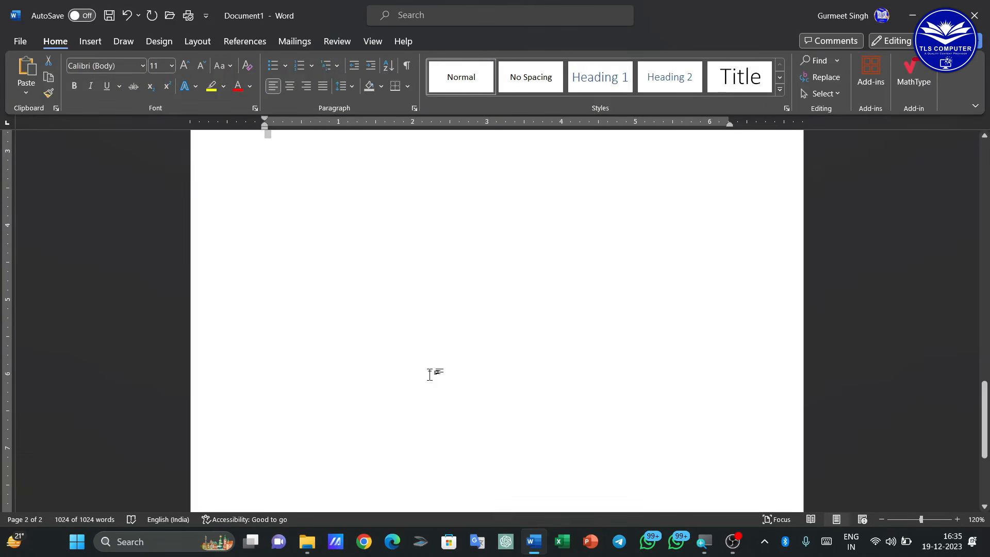
scroll(433, 381, "up", 15)
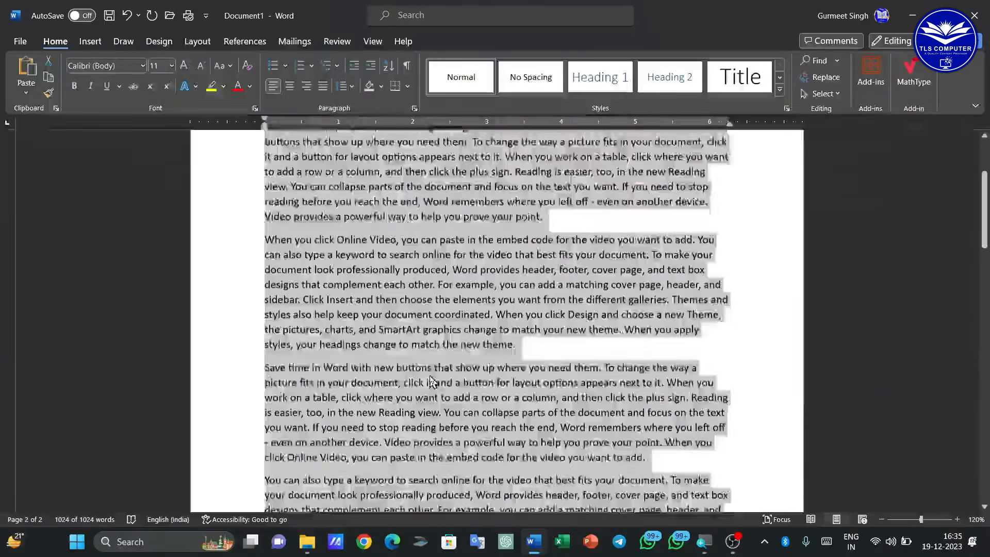
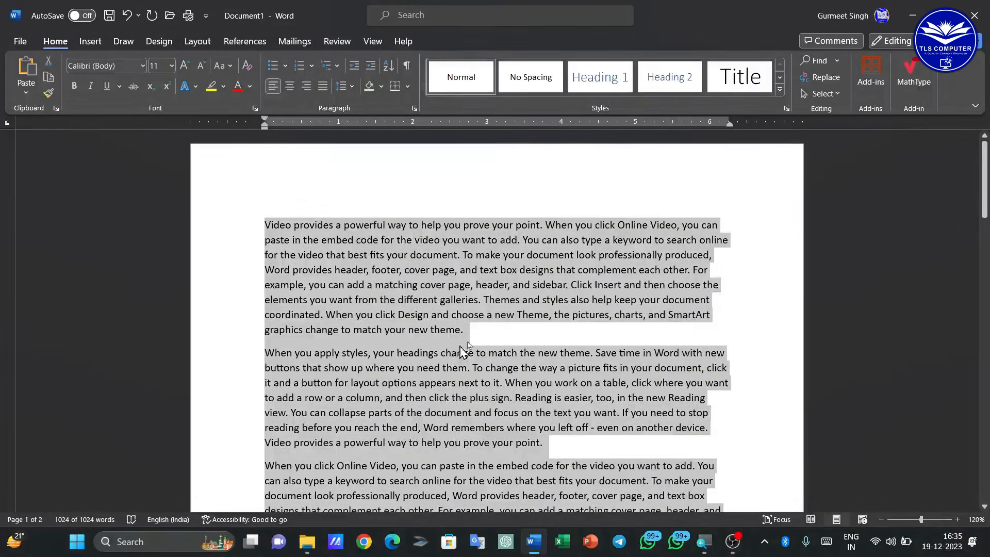
left_click(485, 327)
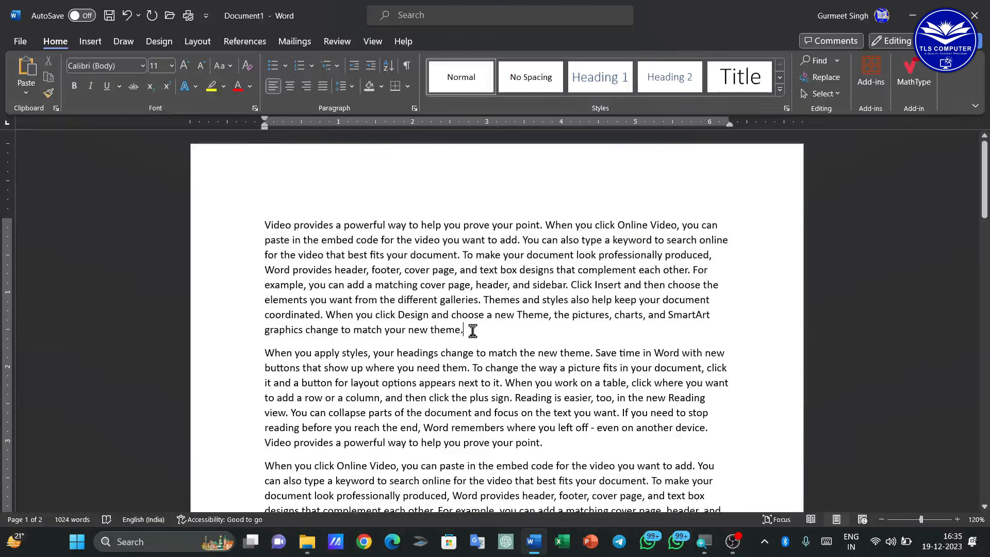
Select the first paragraph and set its font to Arial Rounded MT Bold
left_click_drag(470, 330, 240, 226)
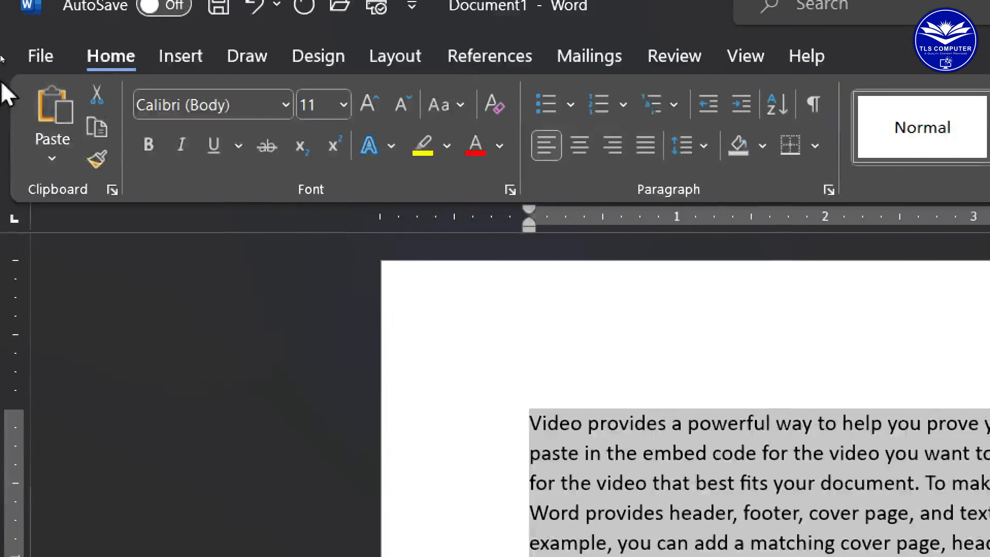
left_click(285, 105)
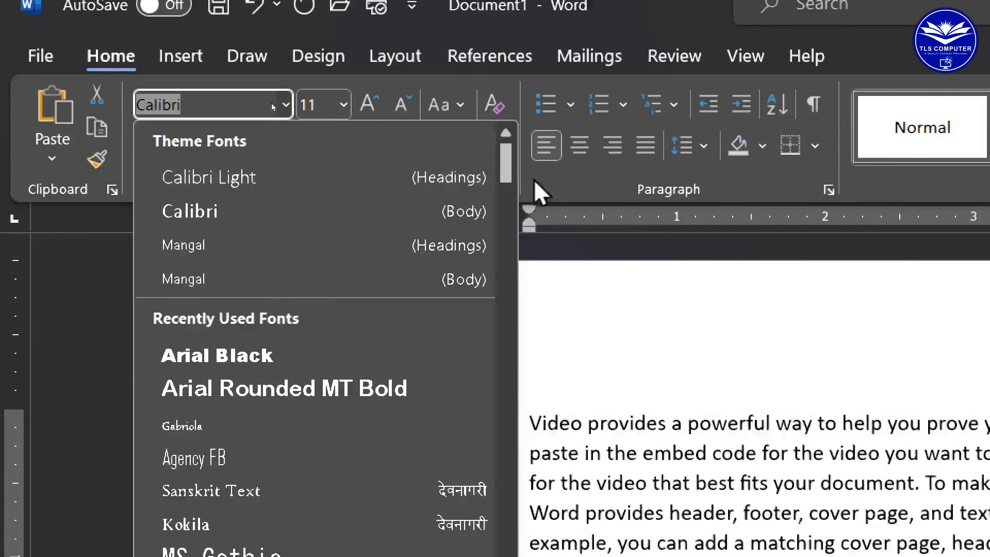
mouse_move(504, 150)
left_mouse_down()
mouse_move(518, 474)
mouse_move(519, 336)
left_mouse_up()
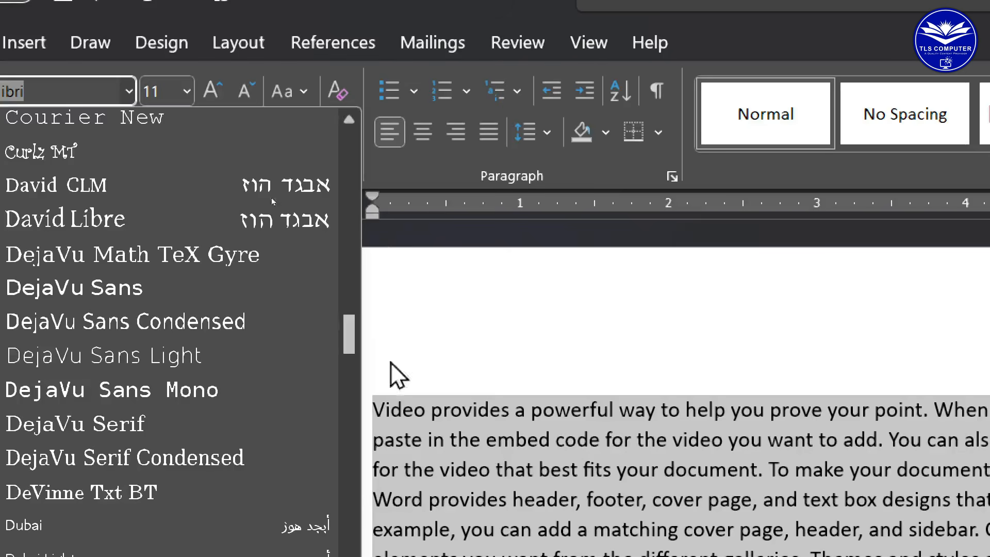
left_click_drag(345, 323, 354, 192)
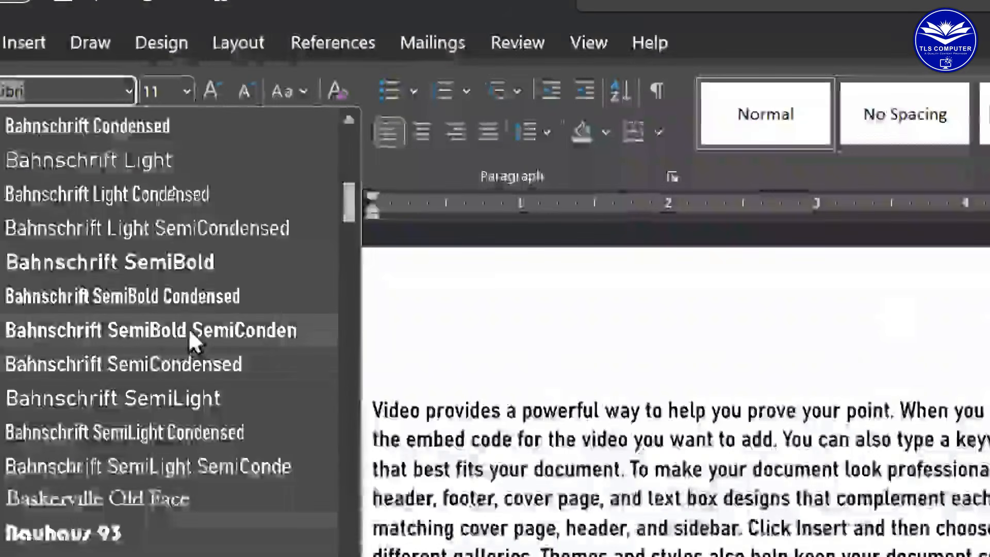
scroll(276, 228, "up", 8)
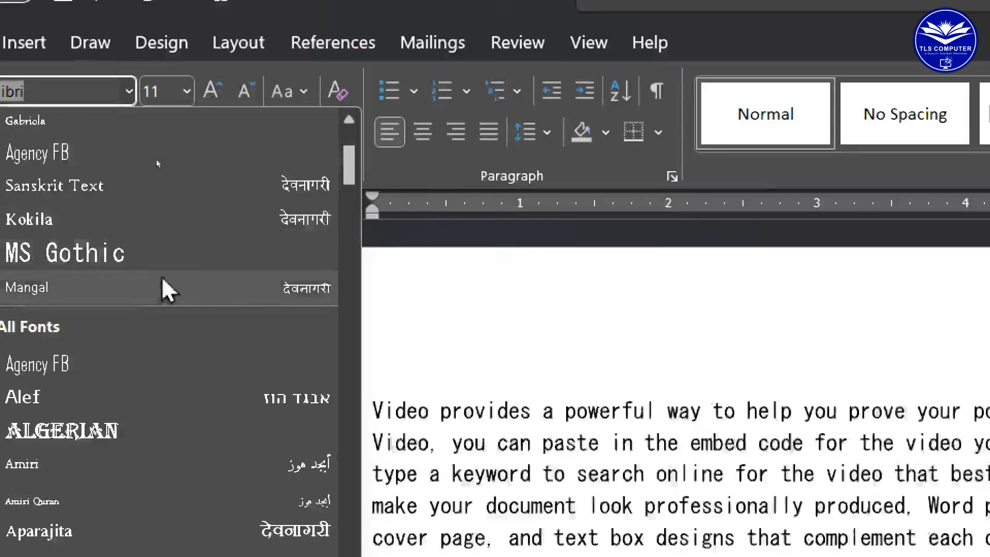
scroll(98, 403, "down", 1)
scroll(92, 412, "up", 4)
scroll(98, 423, "down", 8)
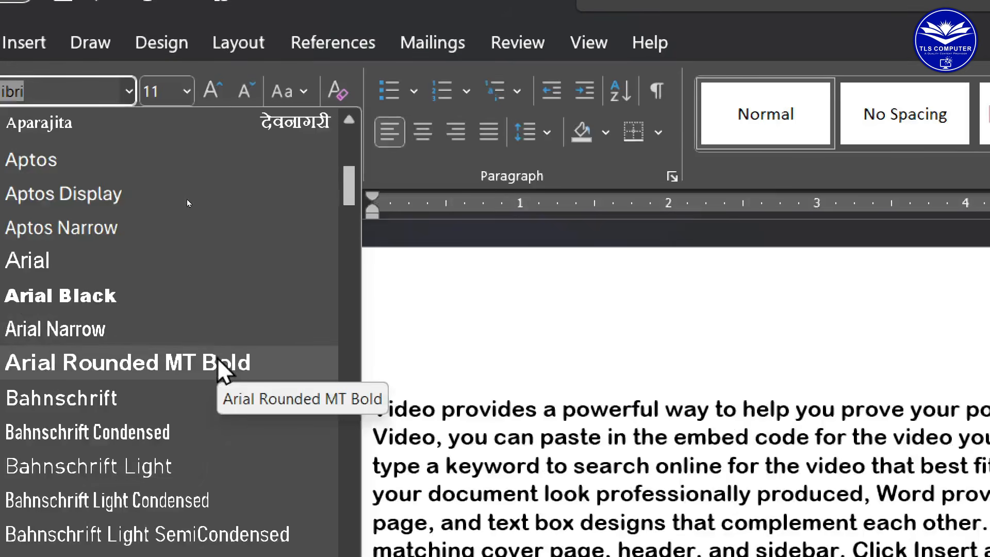
left_click(220, 365)
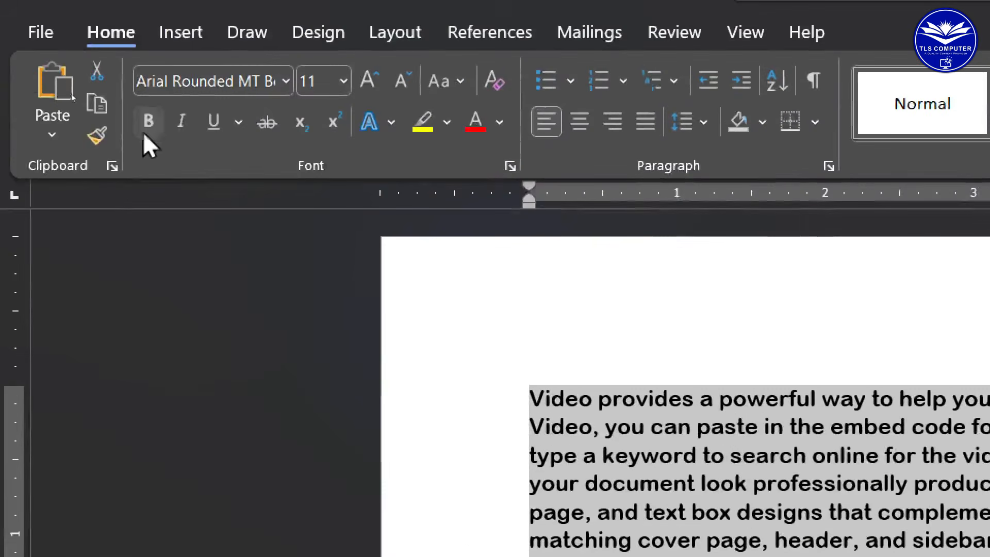
Toggle bold on and off for the first paragraph, ending with bold applied
left_click(144, 126)
left_click(144, 127)
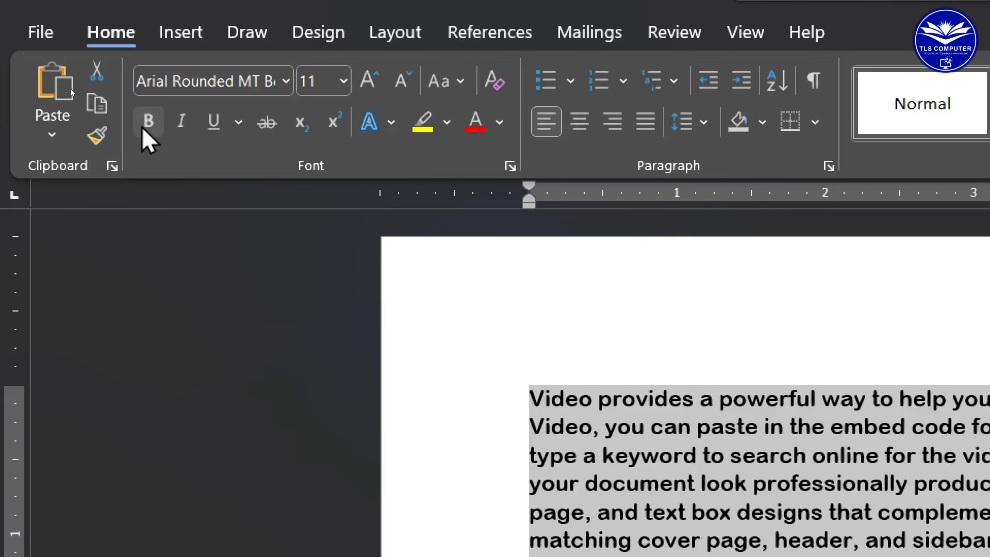
left_click(144, 127)
left_click(143, 128)
left_click(144, 127)
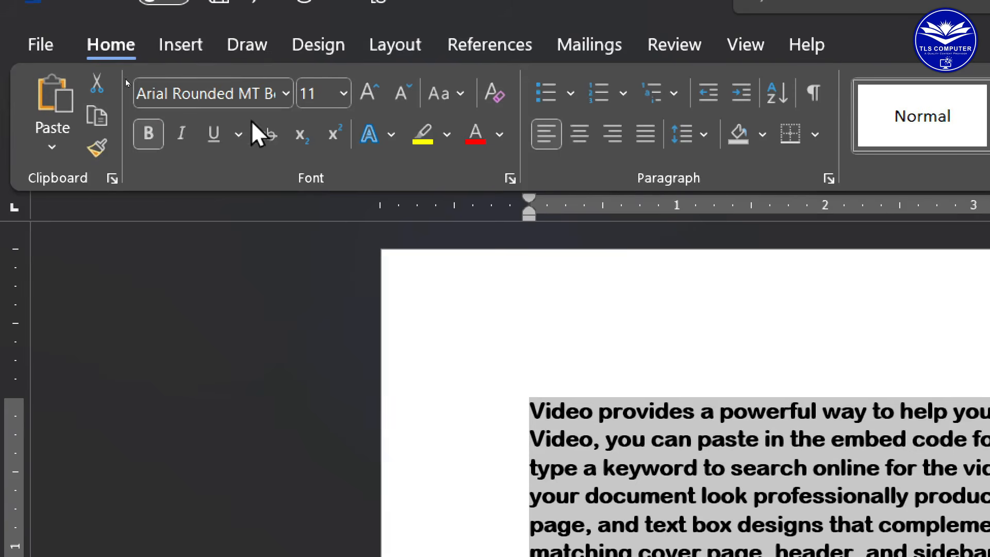
Set the first paragraph's font to Calibri Light (Headings) and toggle its bold formatting, ending with bold on
left_click(280, 95)
left_click(270, 167)
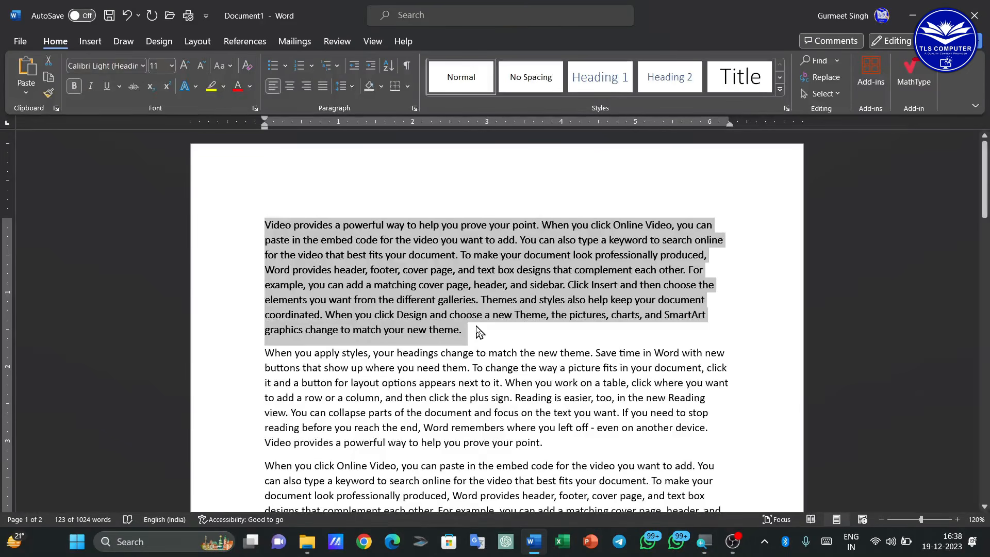
left_click(70, 88)
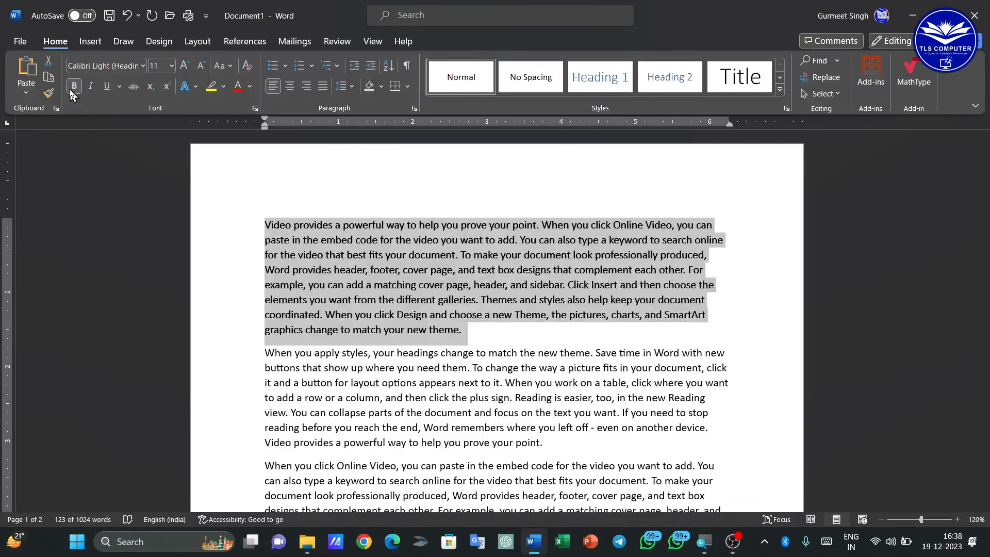
scroll(117, 128, "up", 5)
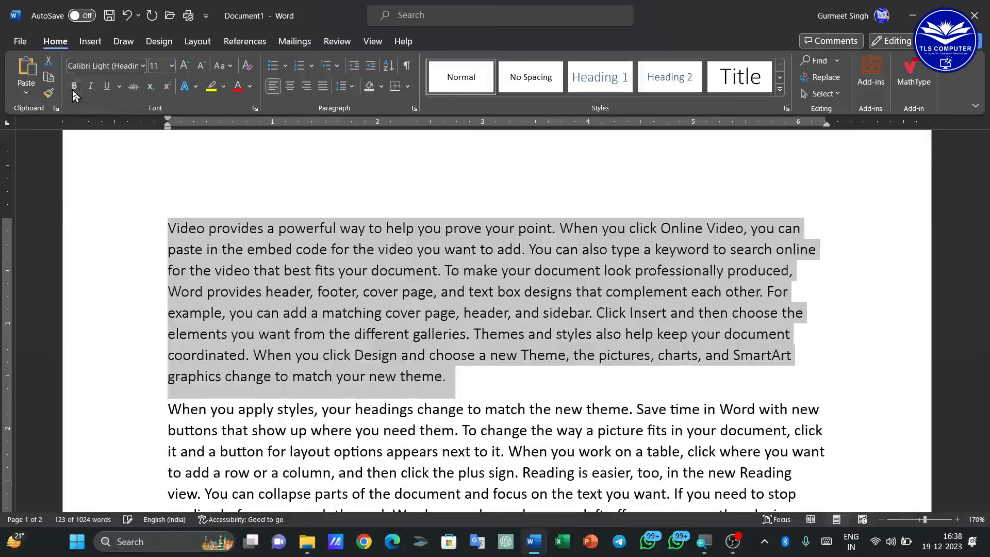
left_click(73, 87)
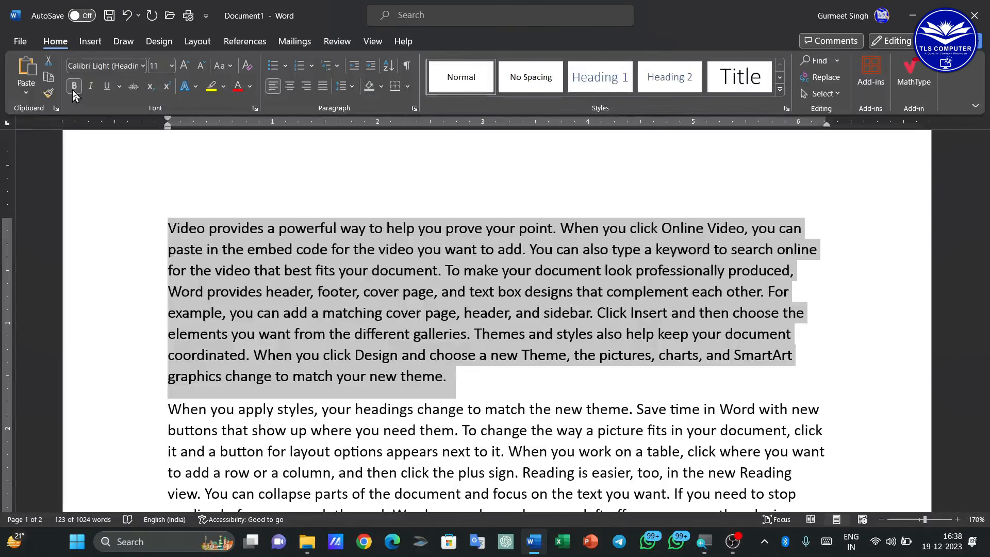
left_click(73, 86)
left_click(73, 86)
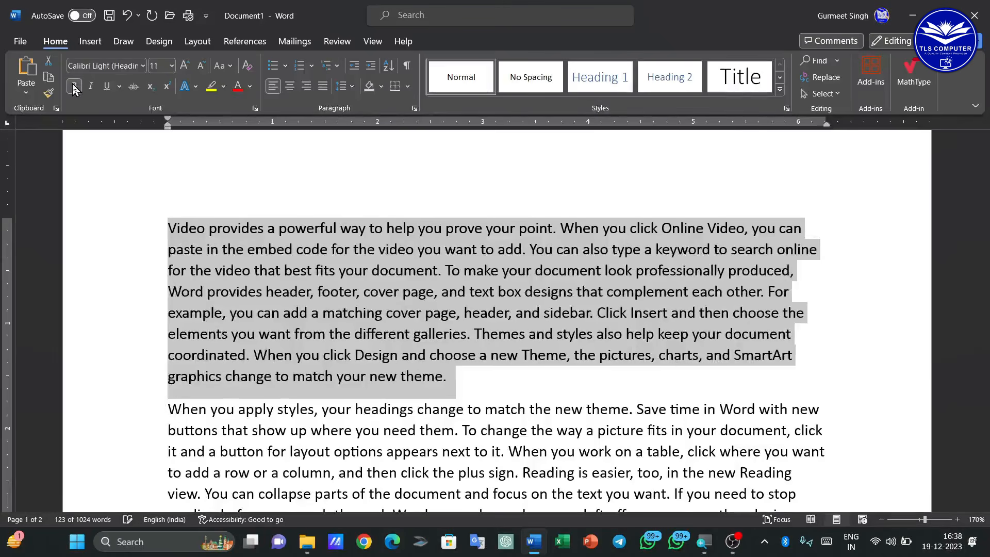
Toggle italic on and off for the first paragraph, ending with italic applied
left_click(90, 86)
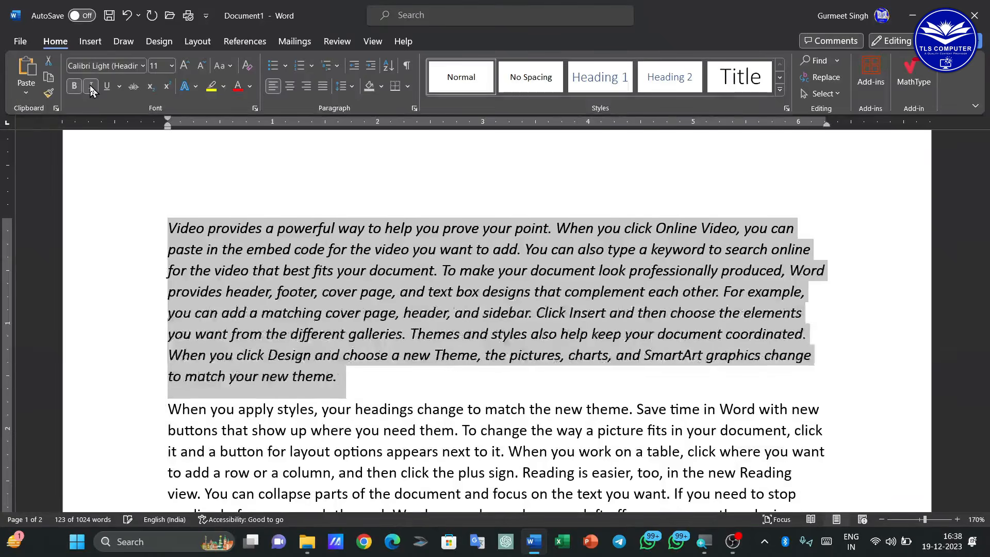
left_click(90, 86)
left_click(90, 86)
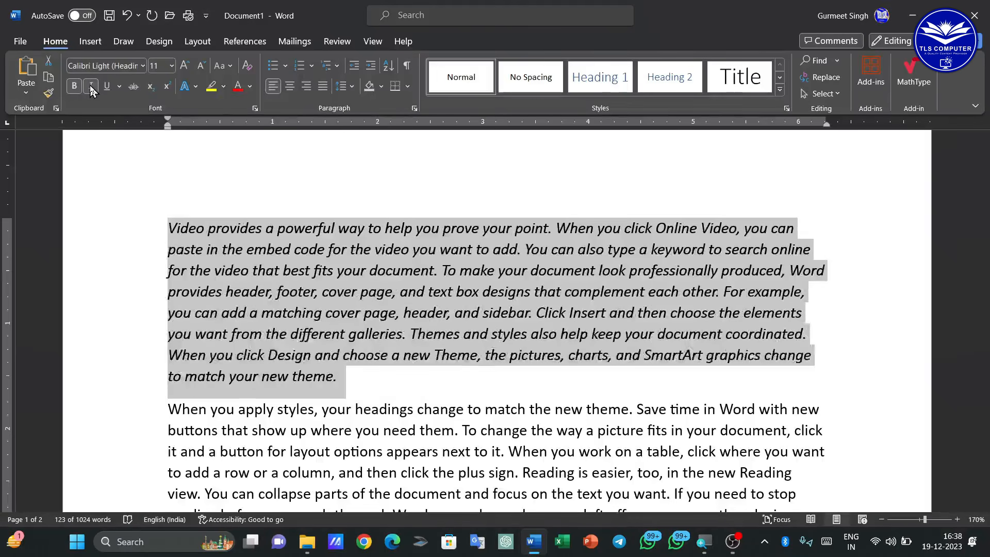
left_click(90, 86)
left_click(91, 86)
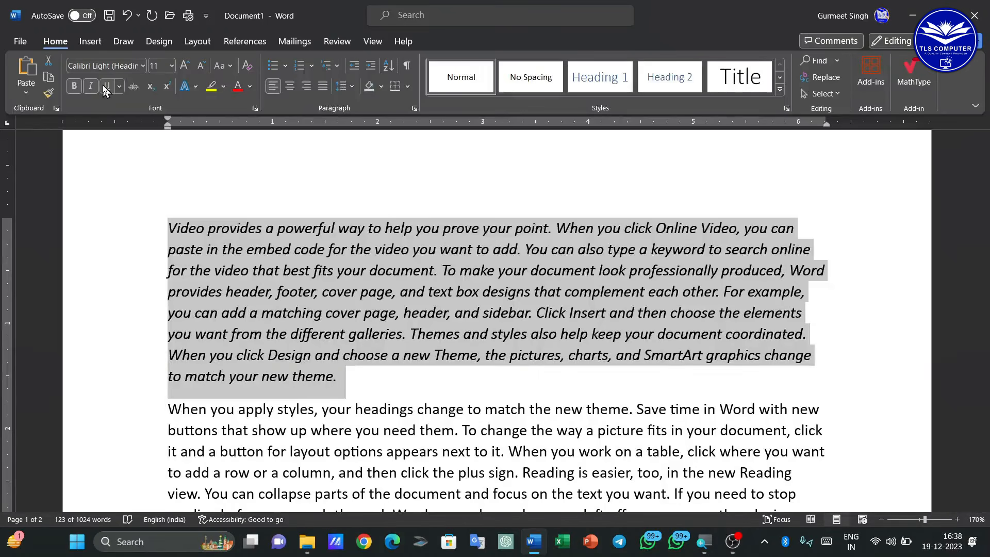
Toggle the underline on and off for the first paragraph, ending with a single underline applied
left_click(103, 85)
left_click(103, 85)
left_click(103, 85)
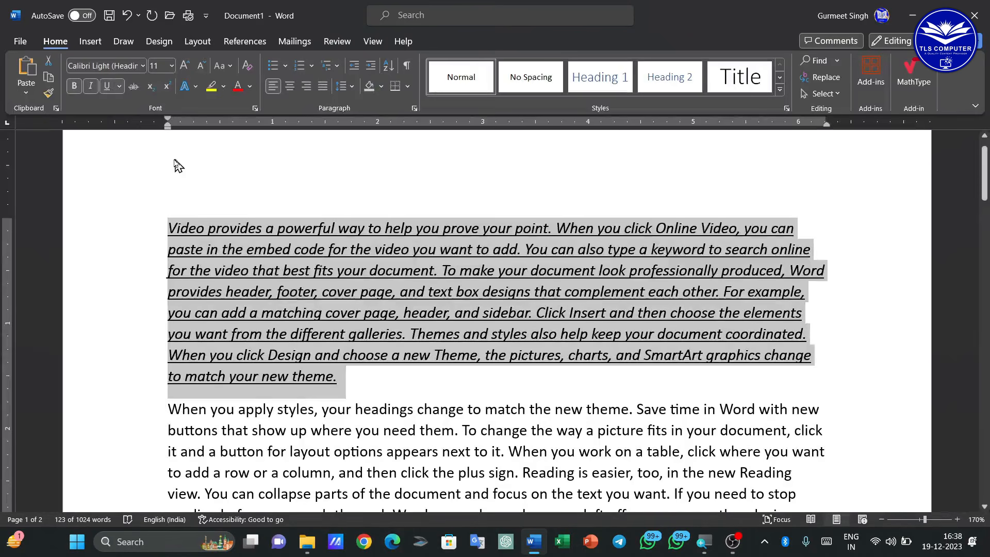
Change the underline color of the first paragraph to the standard green
left_click(118, 87)
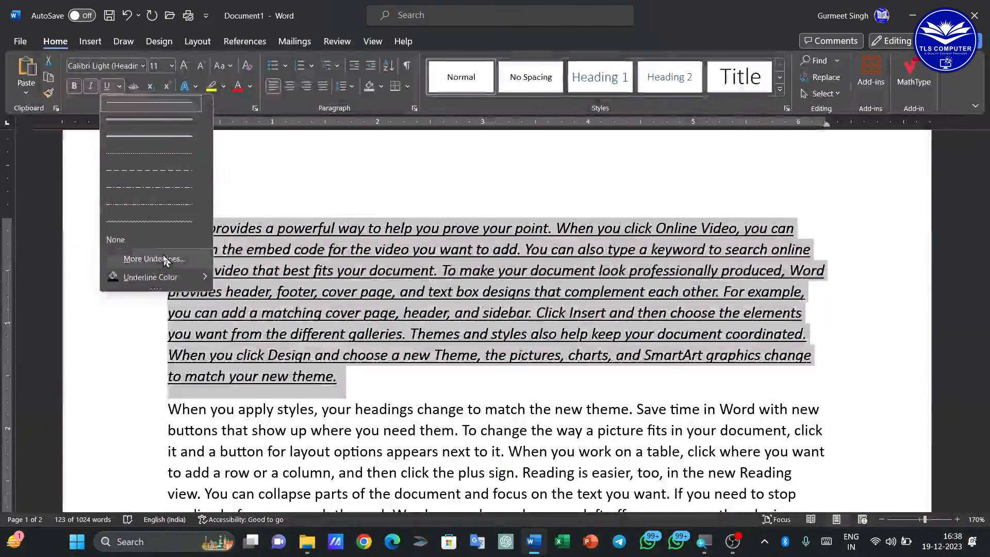
mouse_move(160, 274)
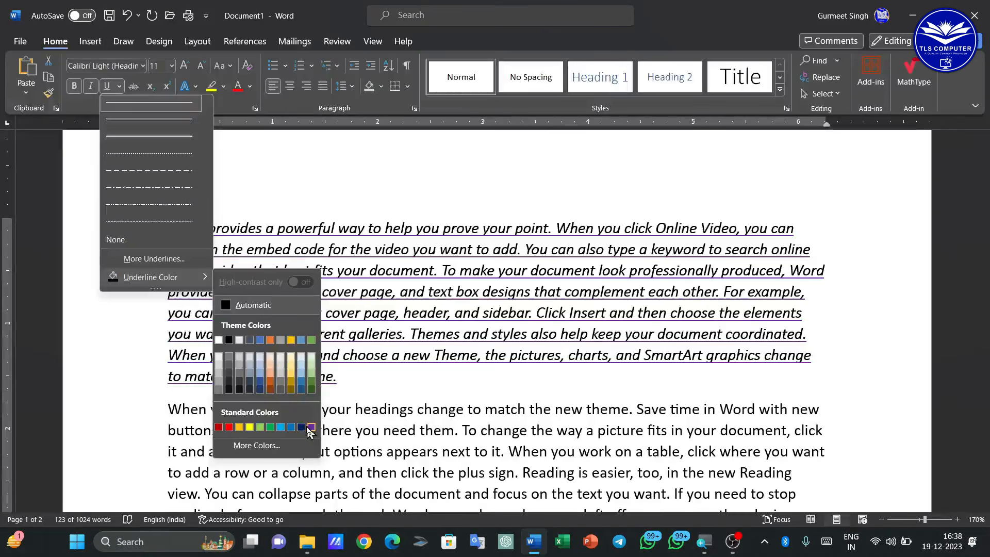
left_click(271, 427)
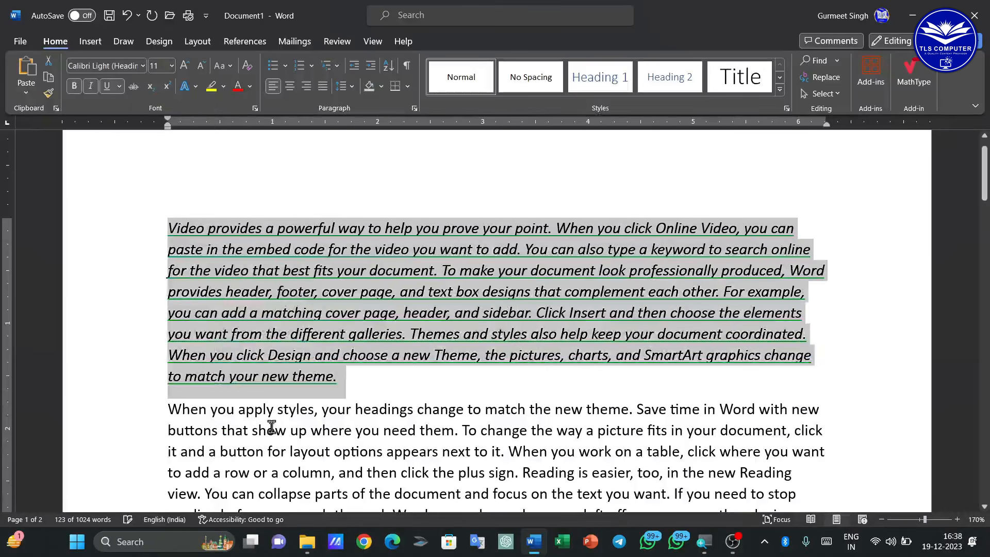
Open the additional underline options for the first paragraph, look over the font settings, and close them without changes
left_click(120, 86)
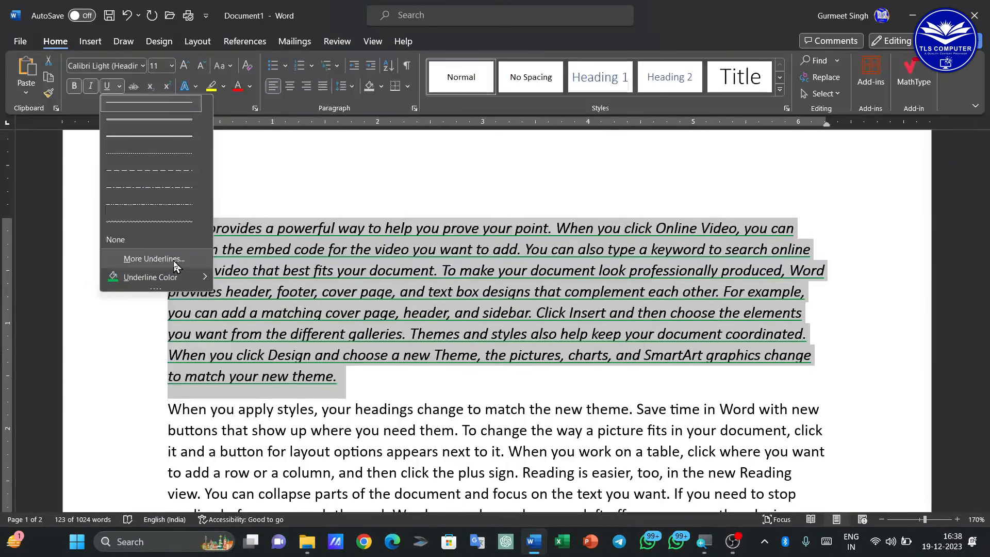
left_click(154, 259)
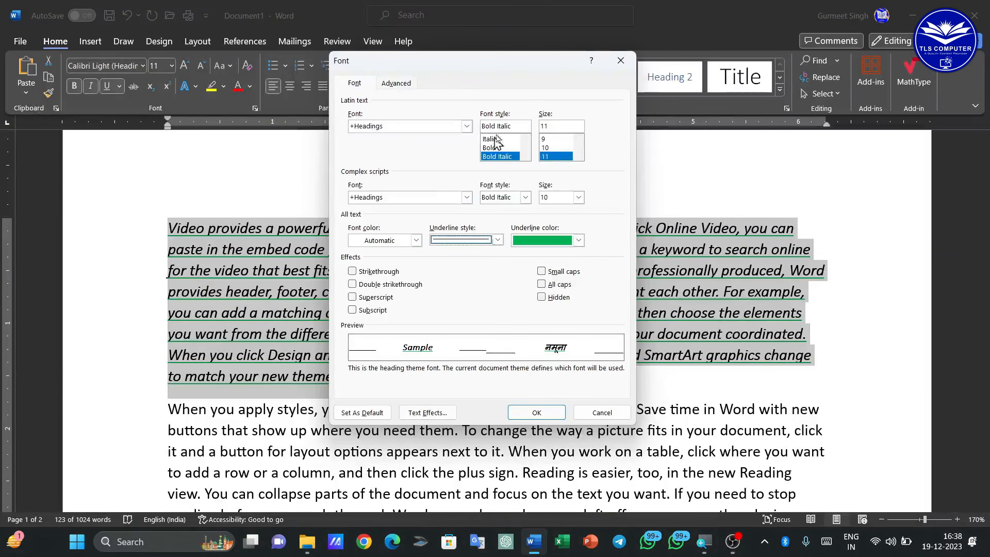
left_click(621, 61)
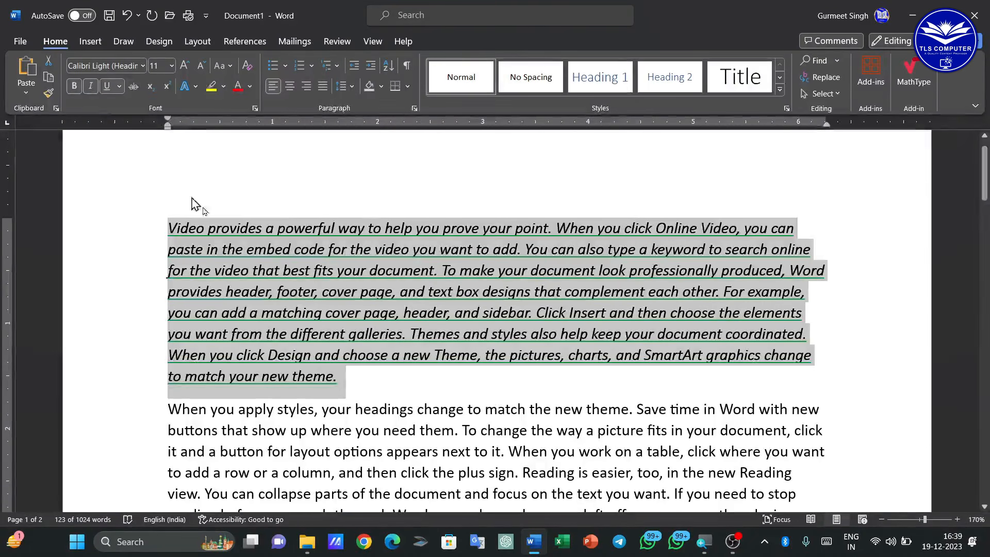
Remove the underline, italic and bold formatting from the first paragraph
left_click(107, 86)
left_click(90, 87)
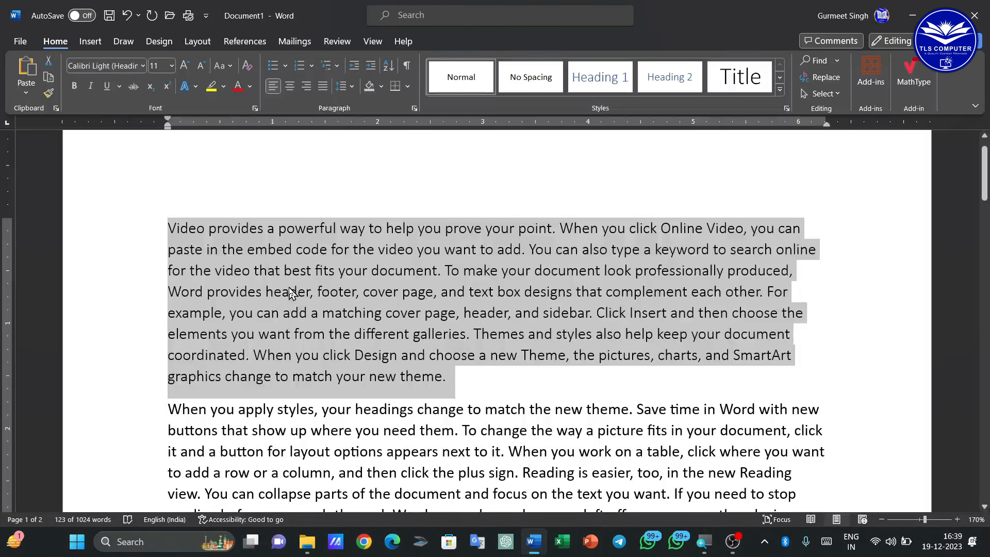
Apply bold, italic and underline to the first paragraph, and remove all three again
key("ctrl+b")
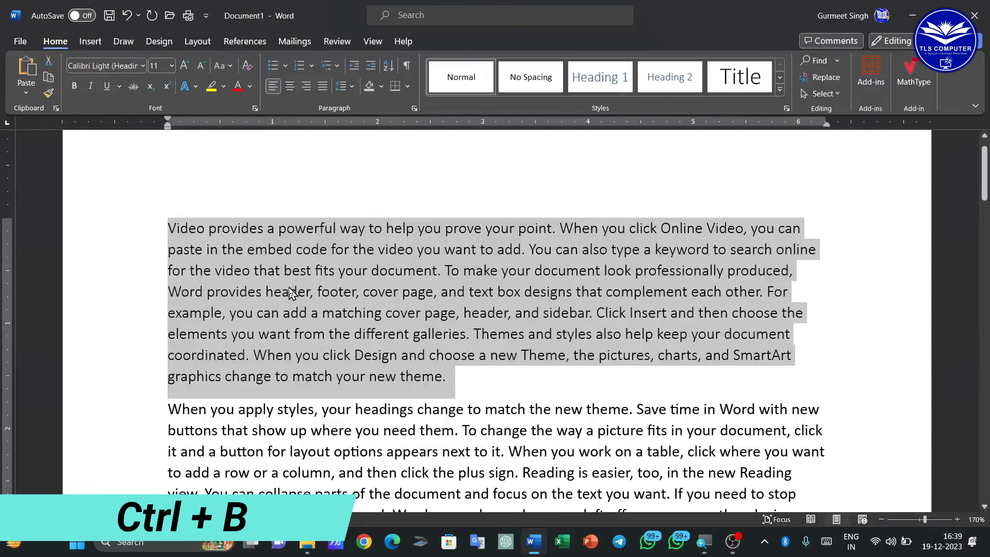
key("ctrl+i")
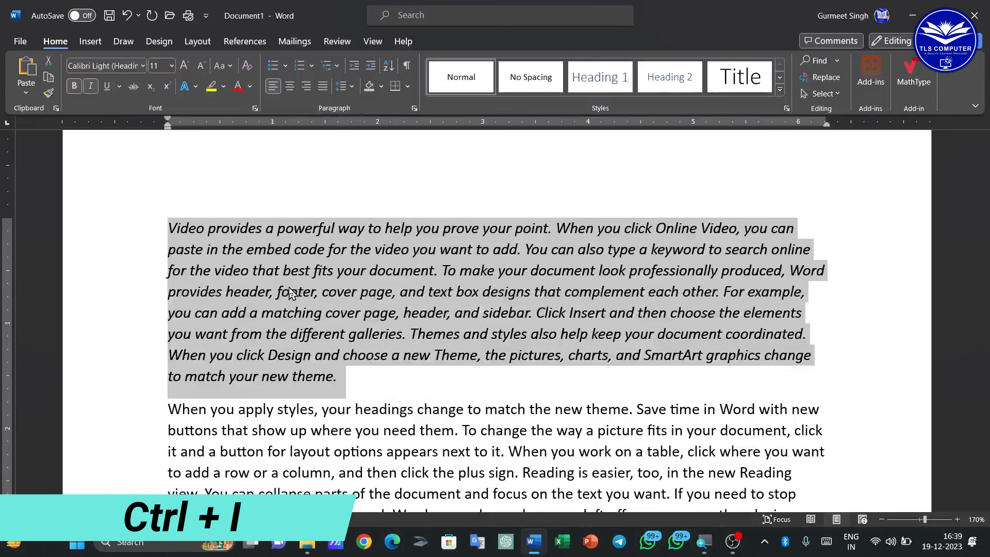
key("ctrl+u")
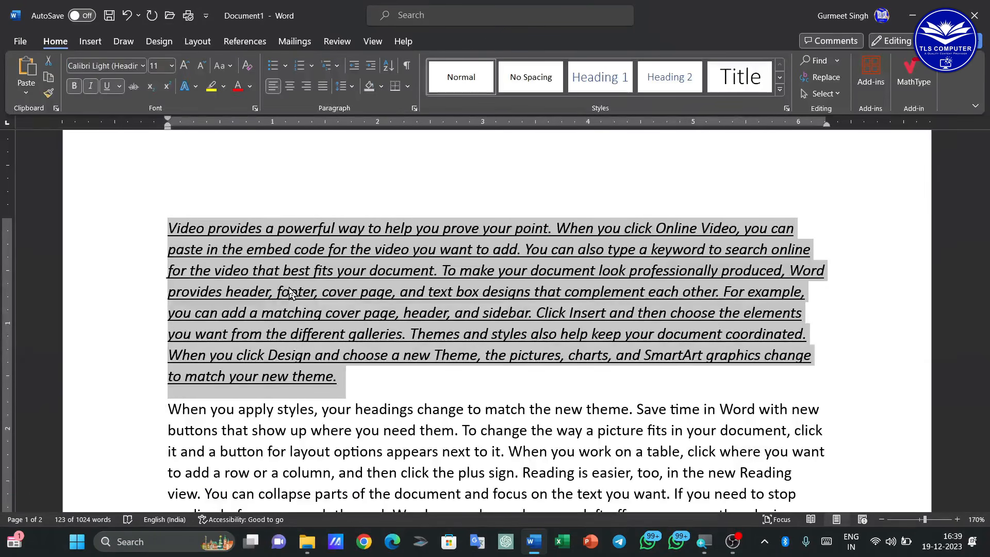
key("ctrl+u")
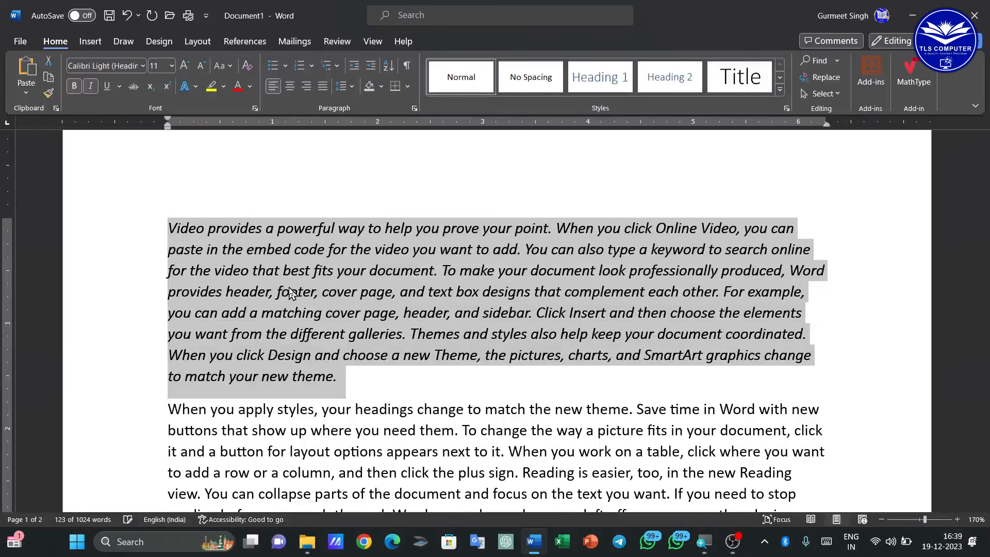
key("ctrl+i")
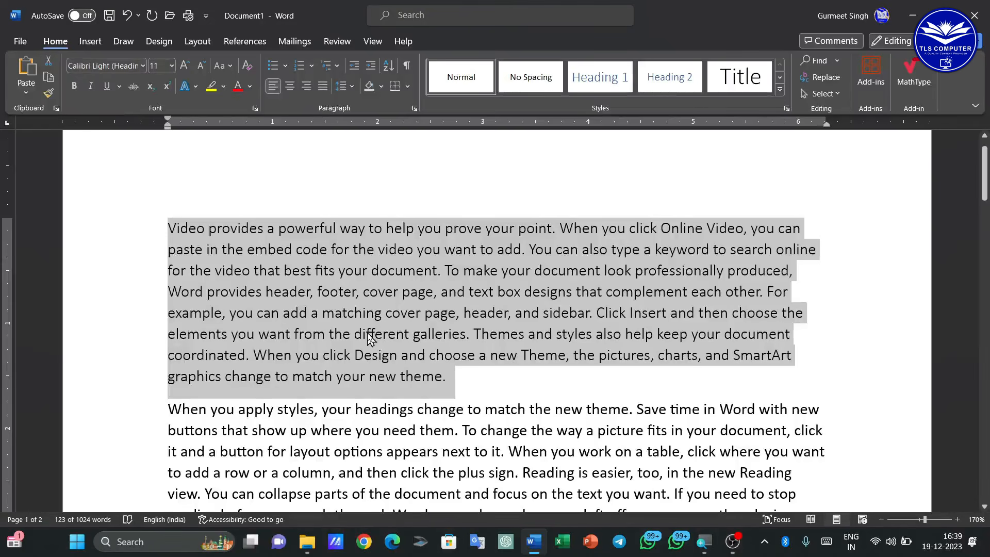
Apply strikethrough to the whole first paragraph and undo it
left_click(133, 87)
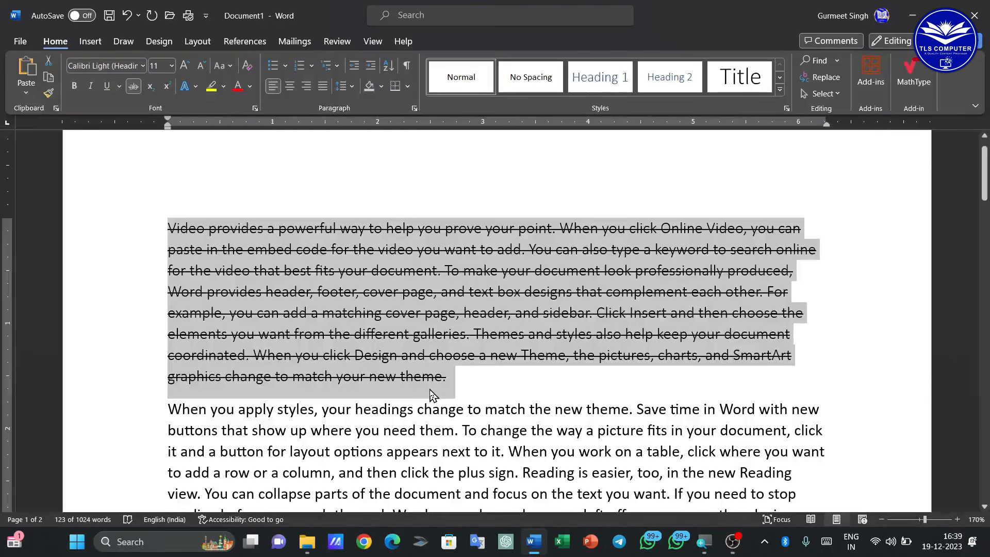
left_click(466, 390)
key("ctrl+z")
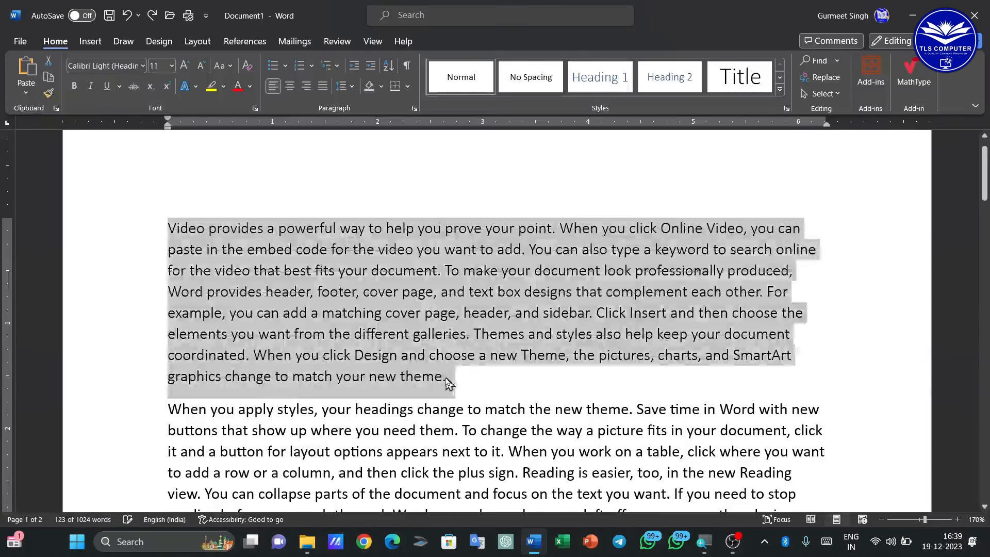
Apply strikethrough only to "way to help you prove your point." in the first sentence, and undo it
left_click(467, 356)
left_click_drag(557, 228, 364, 217)
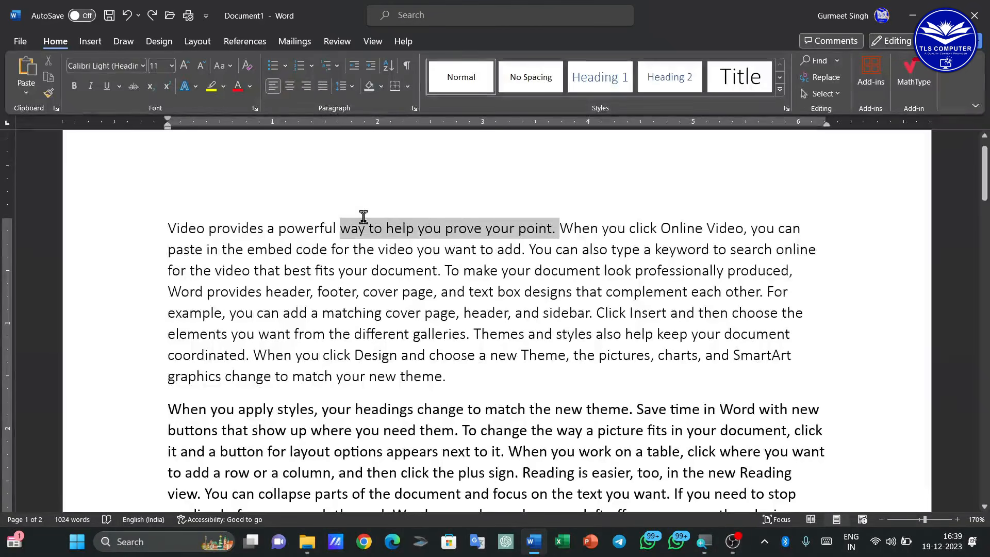
left_click(133, 86)
left_click(313, 327)
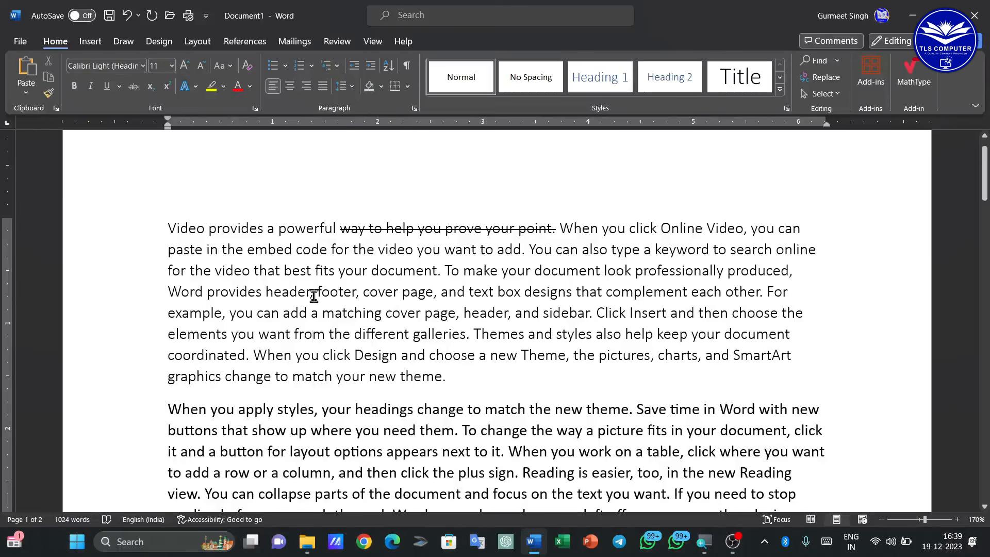
key("ctrl+z")
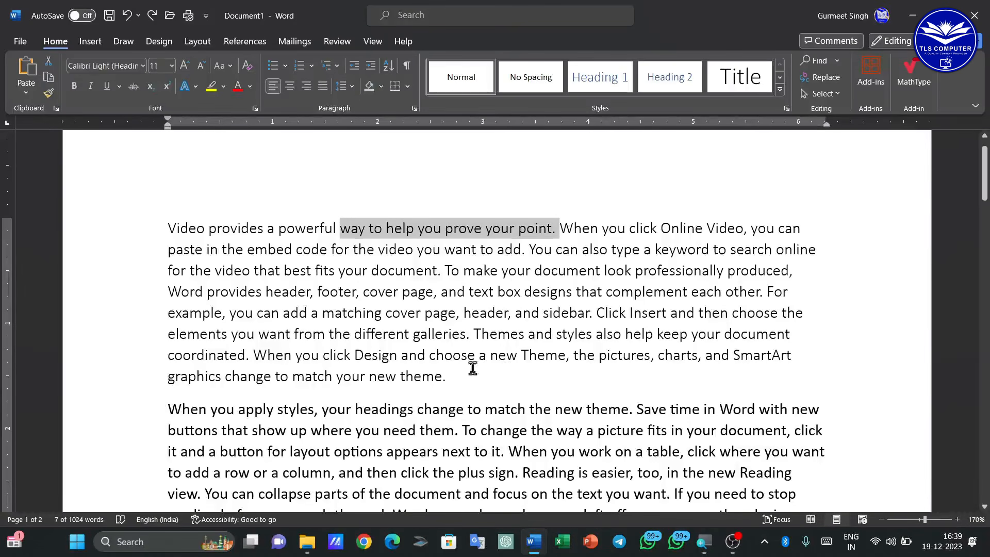
Select the whole first paragraph and preview the available font sizes without applying one
left_click_drag(472, 376, 137, 223)
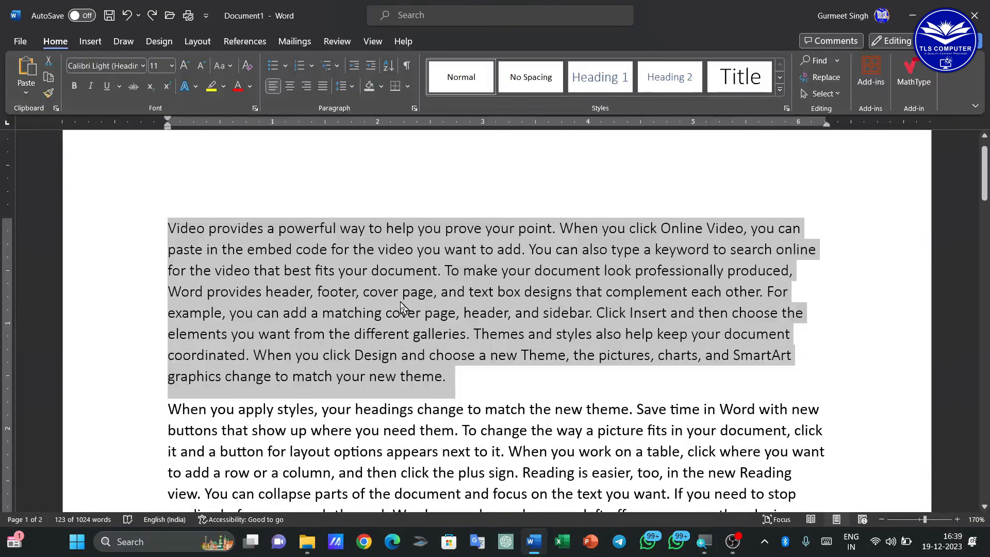
left_click(171, 66)
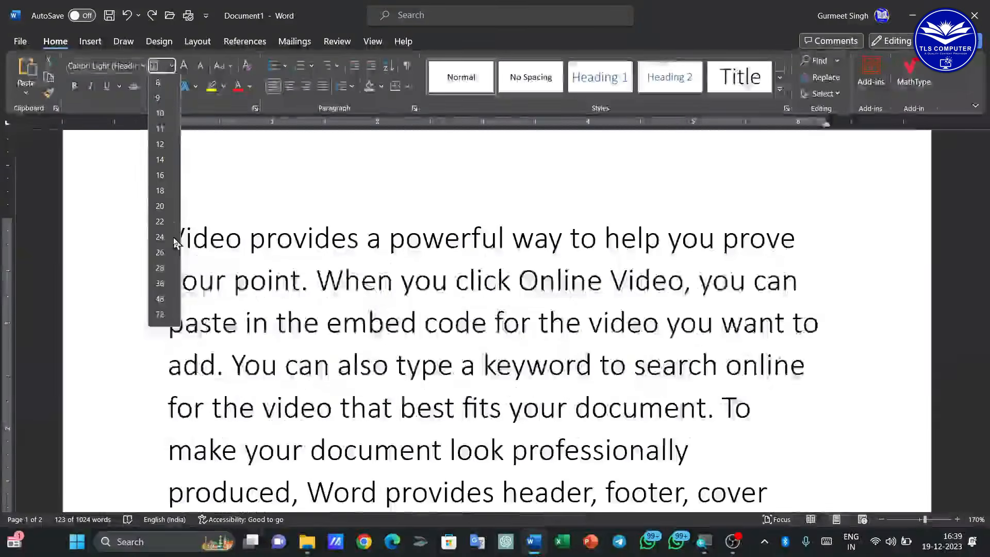
left_click(212, 200)
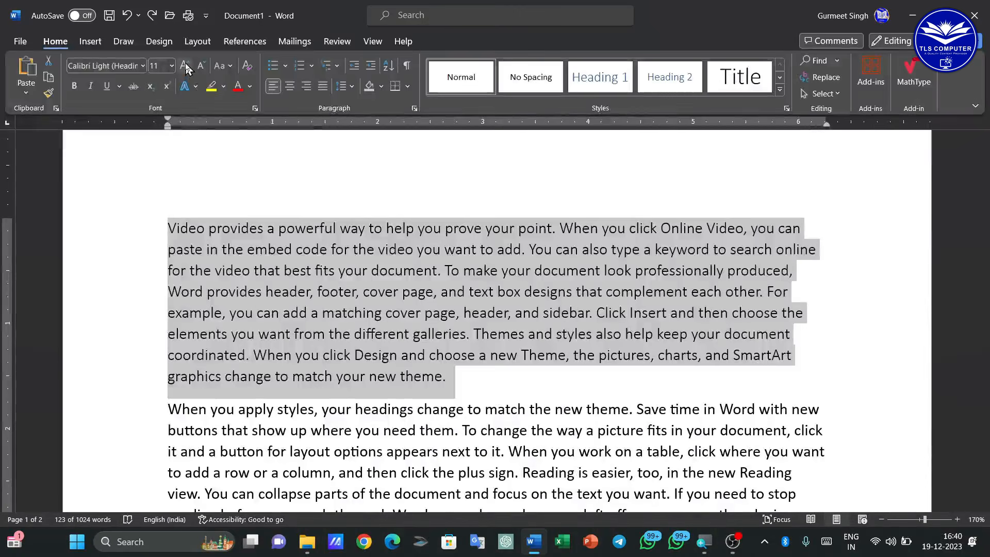
Increase the first paragraph's font size by four increments and decrease it back to 11
left_click(184, 66)
left_click(185, 66)
left_click(184, 65)
left_click(185, 65)
left_click(202, 65)
left_click(201, 65)
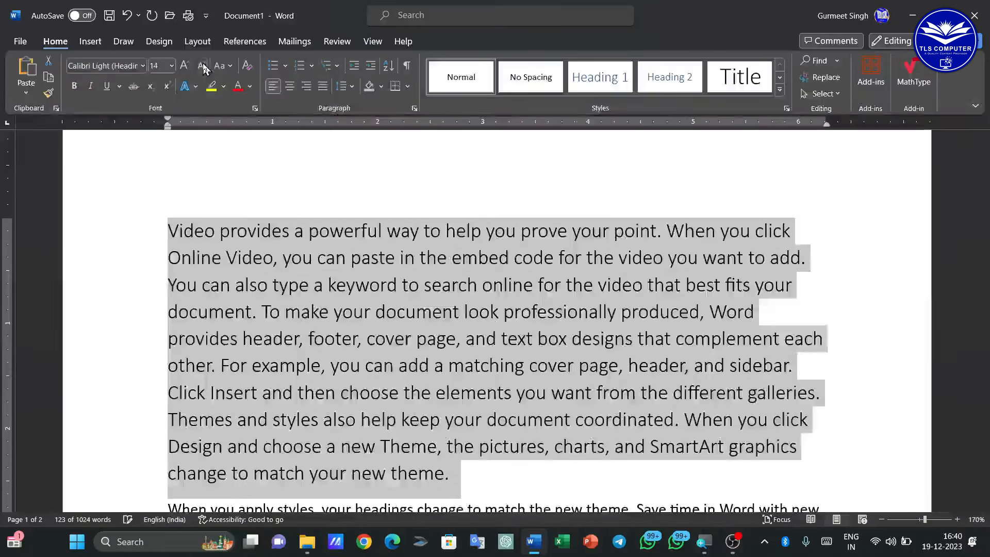
left_click(202, 66)
left_click(202, 65)
Increase the first paragraph's font size to 16, and decrease it stepwise to 10
left_click(170, 64)
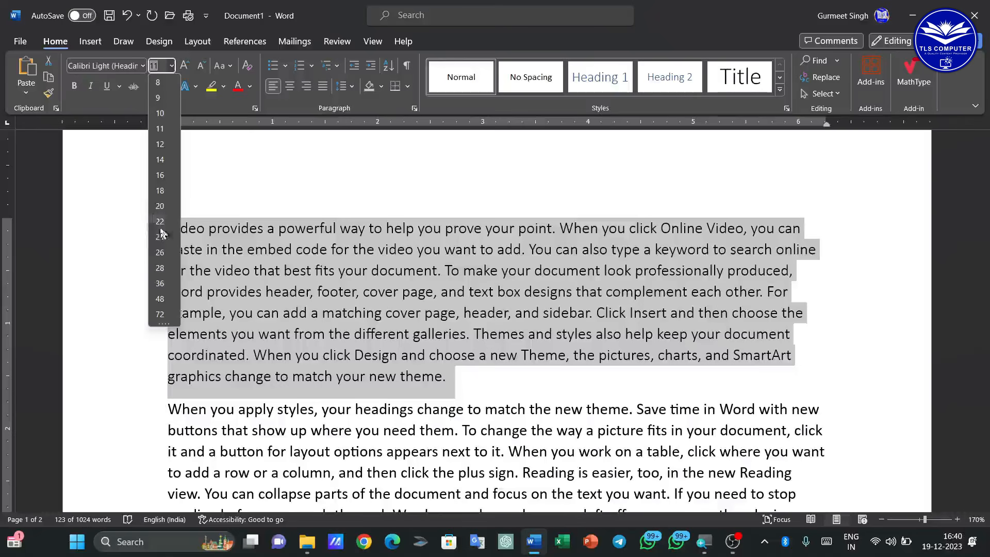
left_click(184, 68)
left_click(184, 68)
left_click(183, 68)
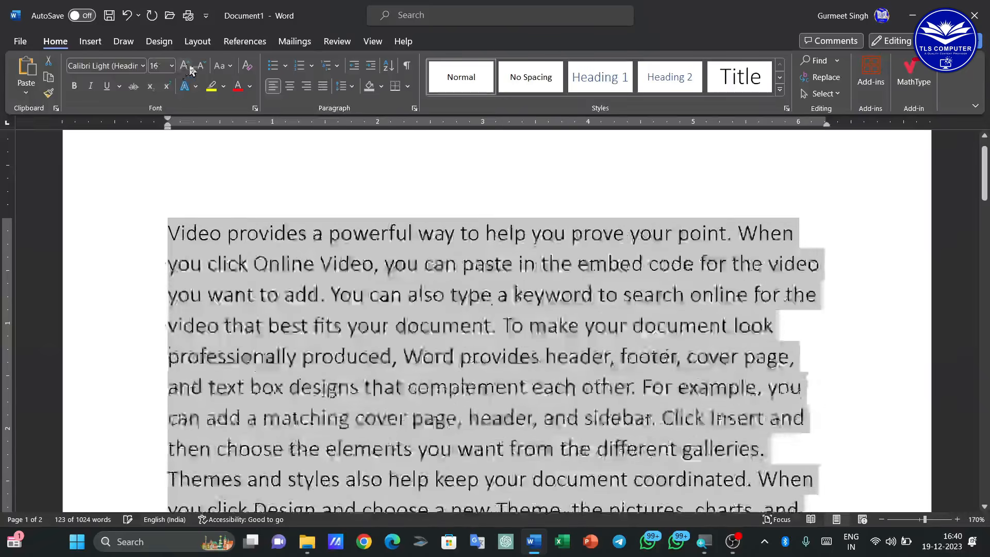
left_click(200, 66)
left_click(200, 65)
left_click(200, 66)
left_click(202, 65)
Reduce the font size of the word "document" in the first paragraph's third line to 9
left_click(259, 265)
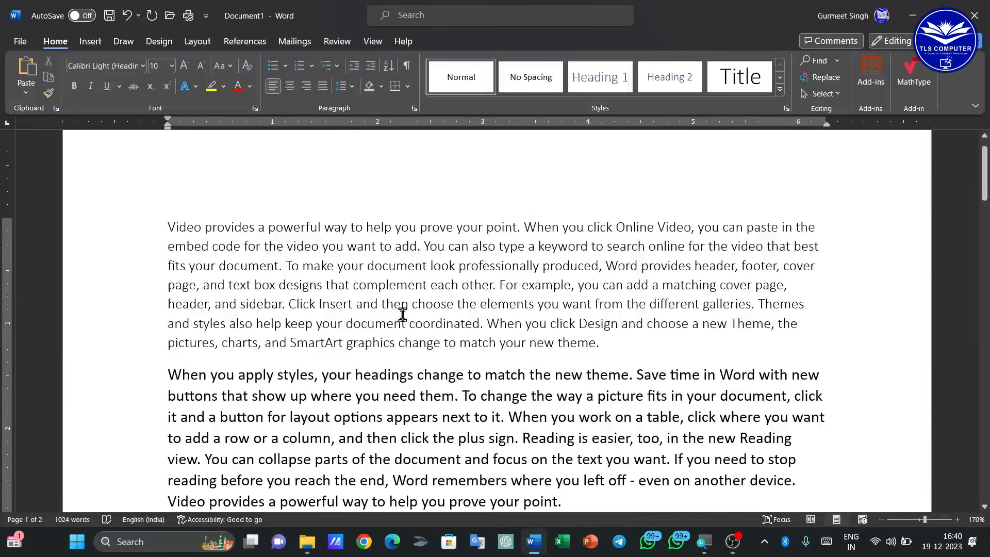
key("ctrl+bracketleft")
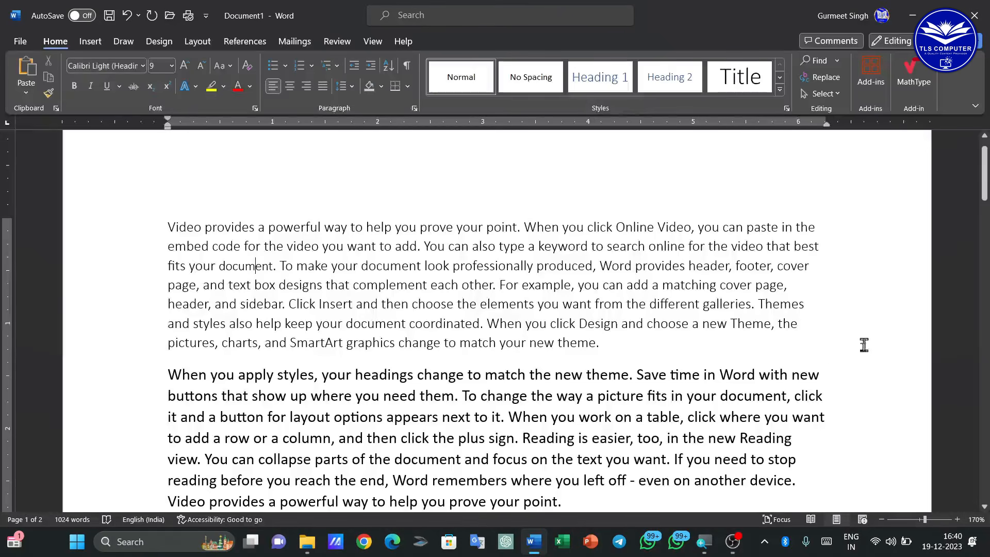
Make the whole first paragraph bold and reduce its font size stepwise until the text is tiny
left_click_drag(642, 350, 250, 206)
key("ctrl+bracketleft")
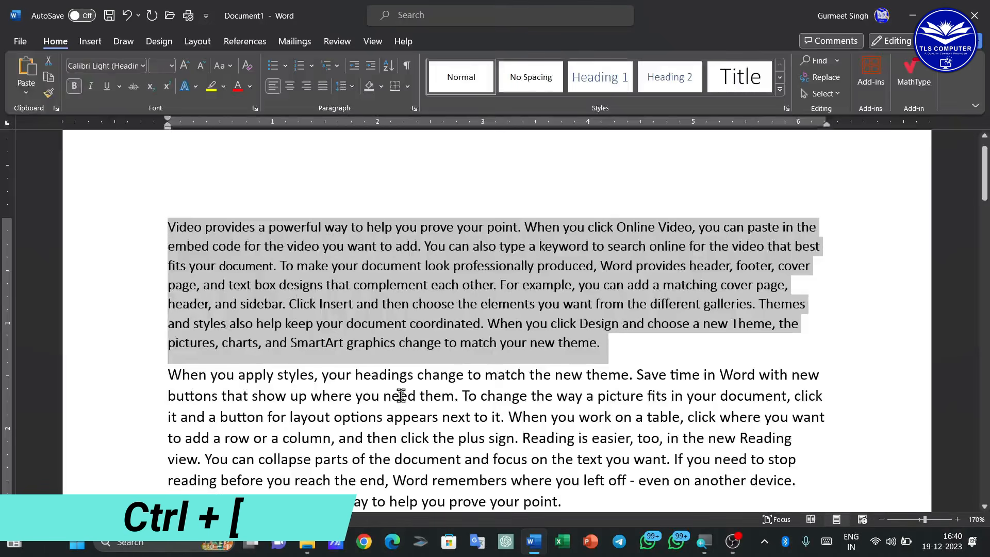
key("ctrl+bracketleft")
key("ctrl+bracketleft")
key("ctrl+bracketleft")
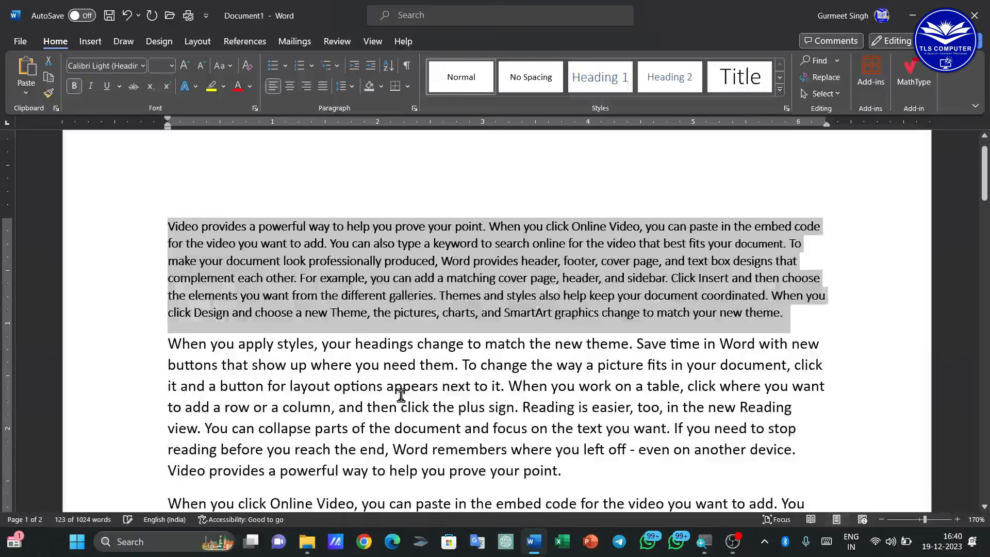
key("ctrl+bracketleft")
key("ctrl+bracketleft")
key("ctrl+bracketleft")
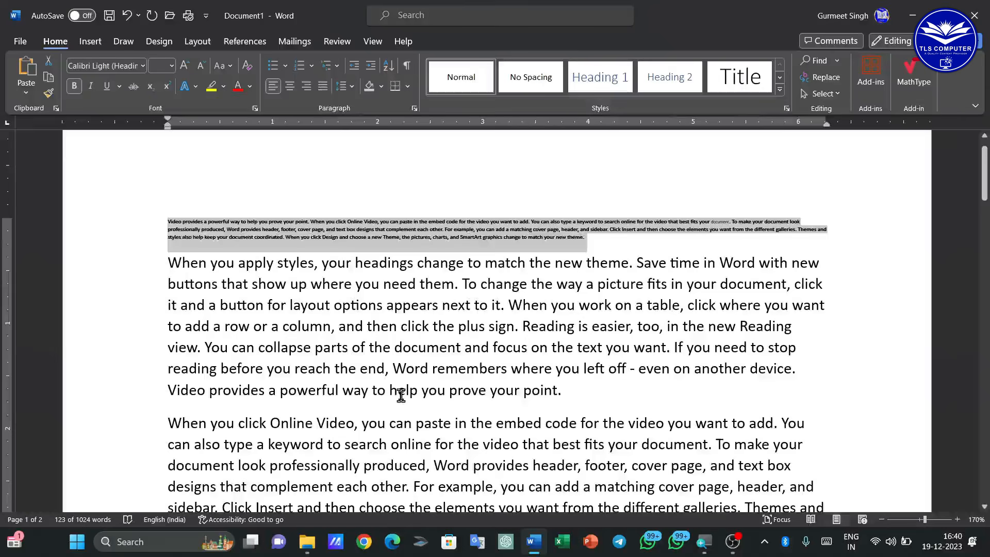
Increase the first paragraph's font size stepwise to 17 and deselect the text
key("ctrl+bracketright")
key("ctrl+bracketright")
key("ctrl+bracketright")
key("ctrl+bracketright")
key("ctrl+bracketright")
key("ctrl+bracketright")
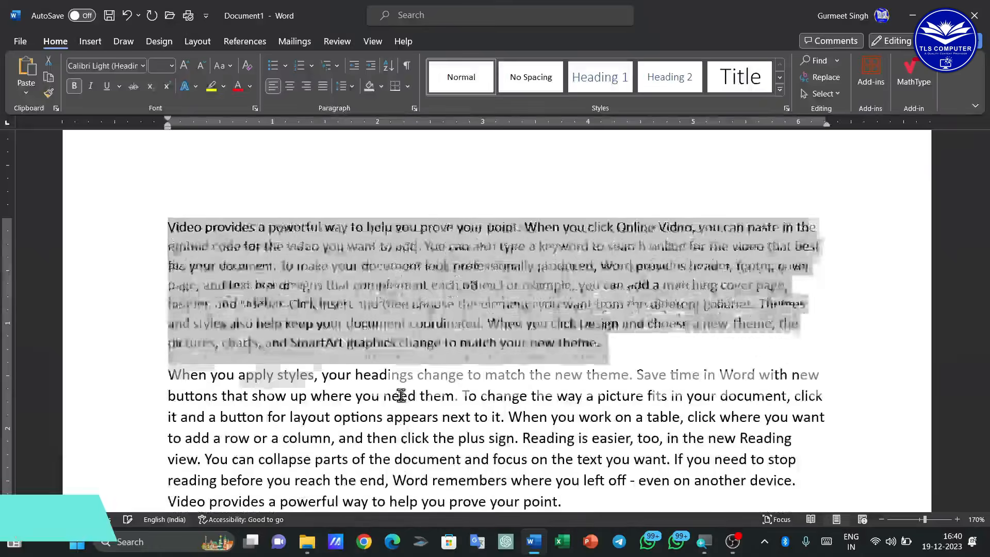
key("ctrl+bracketright")
key("ctrl+bracketright")
key("ctrl+bracketright")
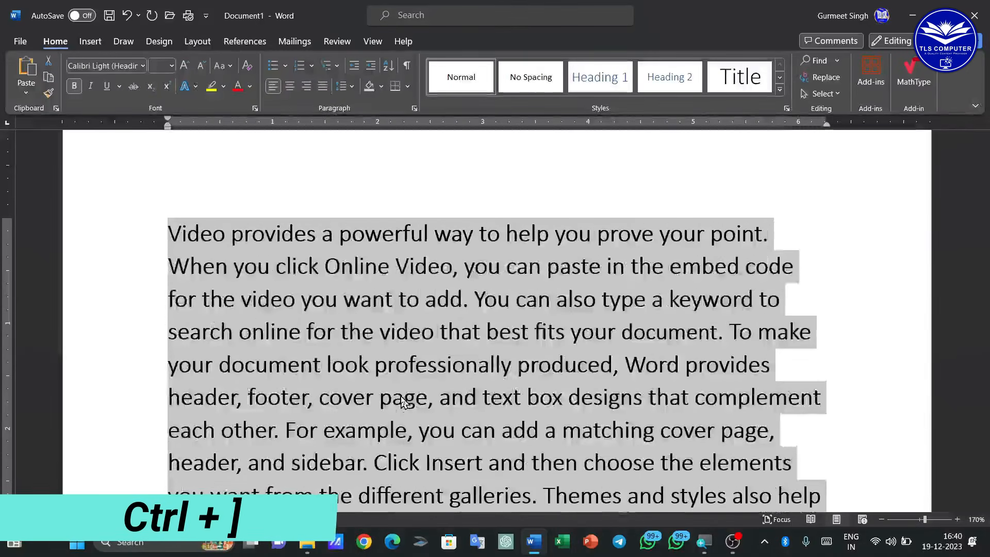
left_click(251, 295)
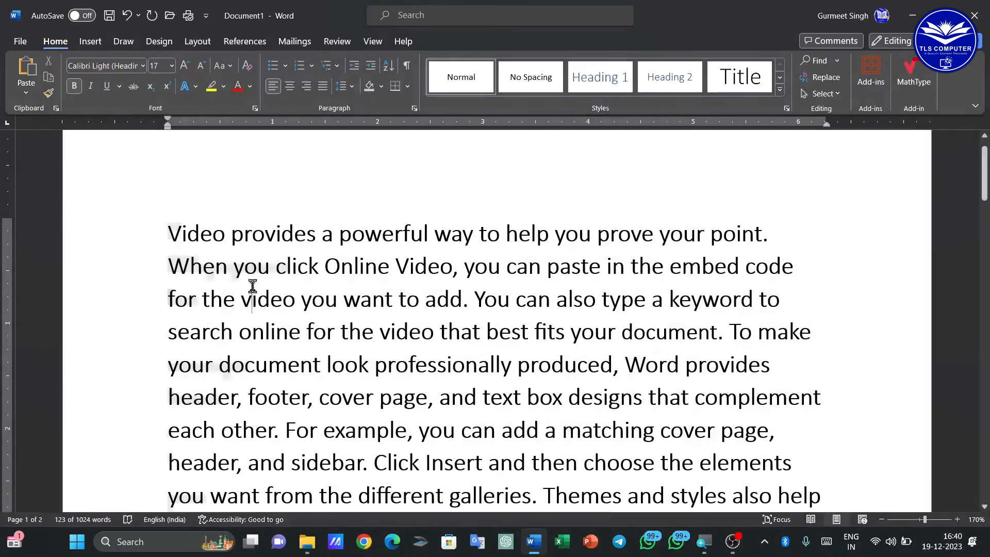
Select the first paragraph's text up to "elements" and change its case to lowercase, followed by UPPERCASE
mouse_move(151, 234)
left_mouse_down()
mouse_move(575, 460)
mouse_move(785, 433)
mouse_move(768, 453)
mouse_move(435, 361)
mouse_move(162, 250)
left_mouse_up()
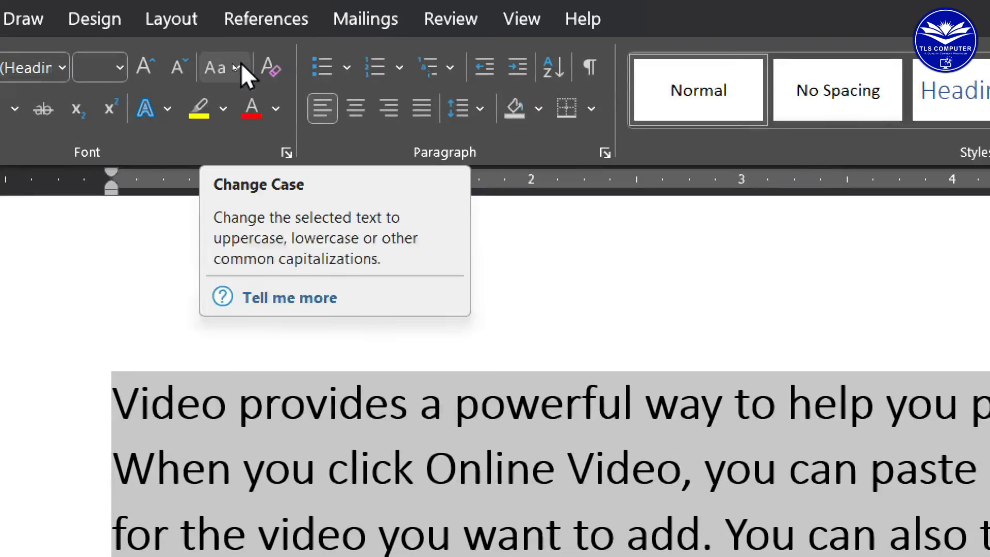
left_click(230, 70)
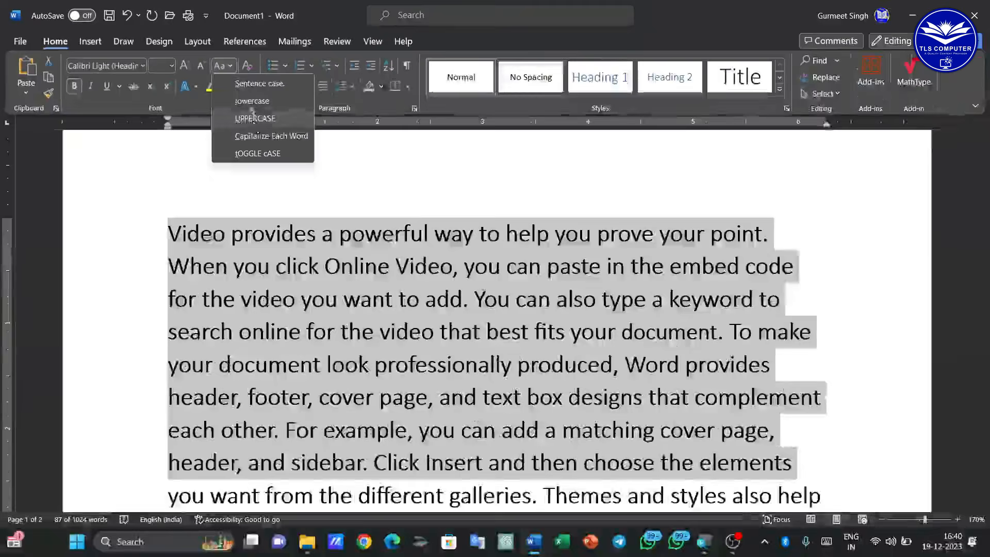
left_click(268, 137)
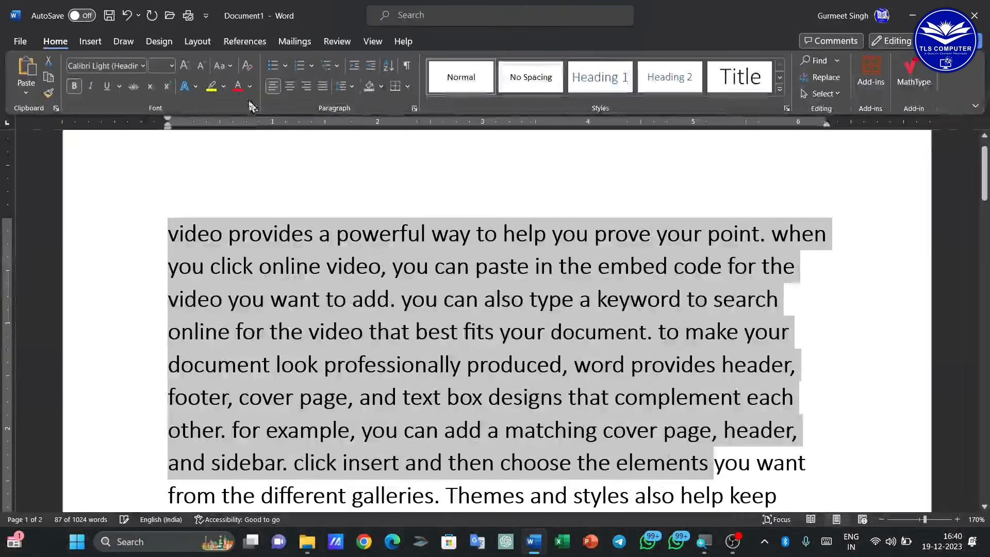
left_click(230, 65)
left_click(253, 132)
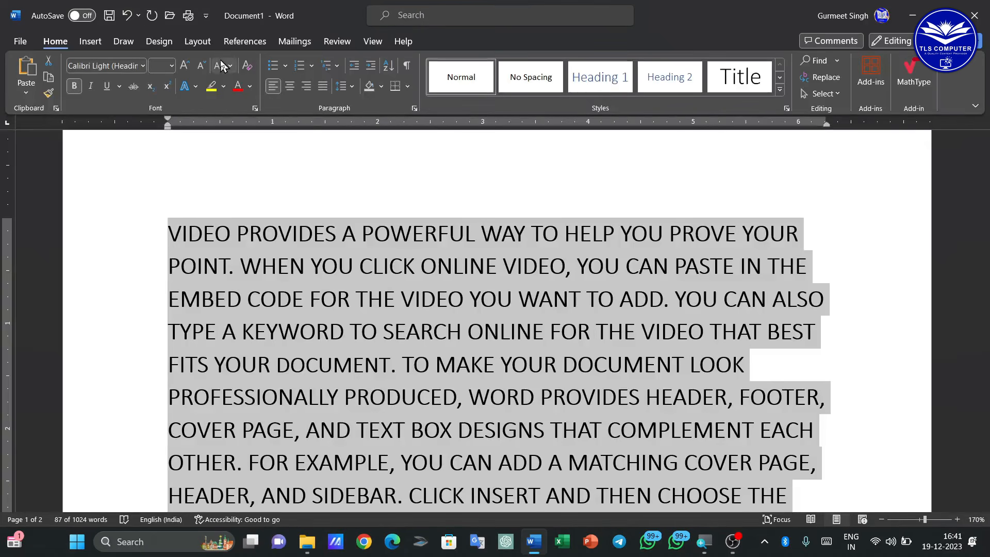
Change the selected text back to lowercase and apply Sentence case to it
left_click(222, 65)
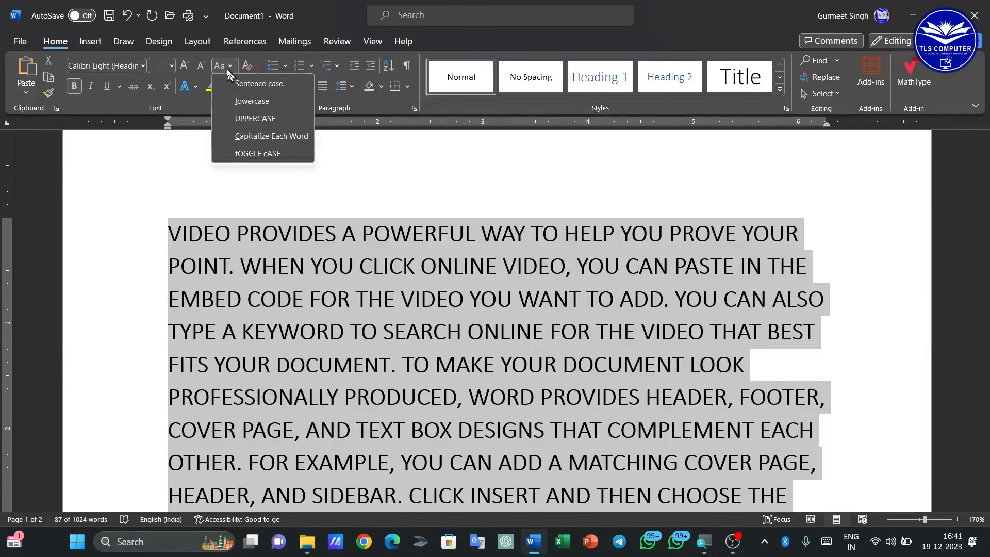
left_click(253, 101)
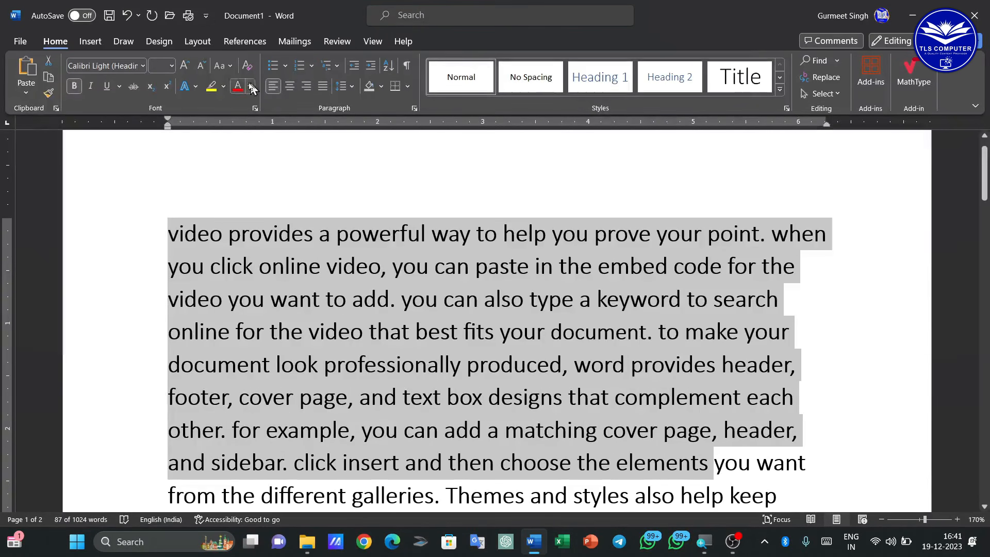
left_click(222, 65)
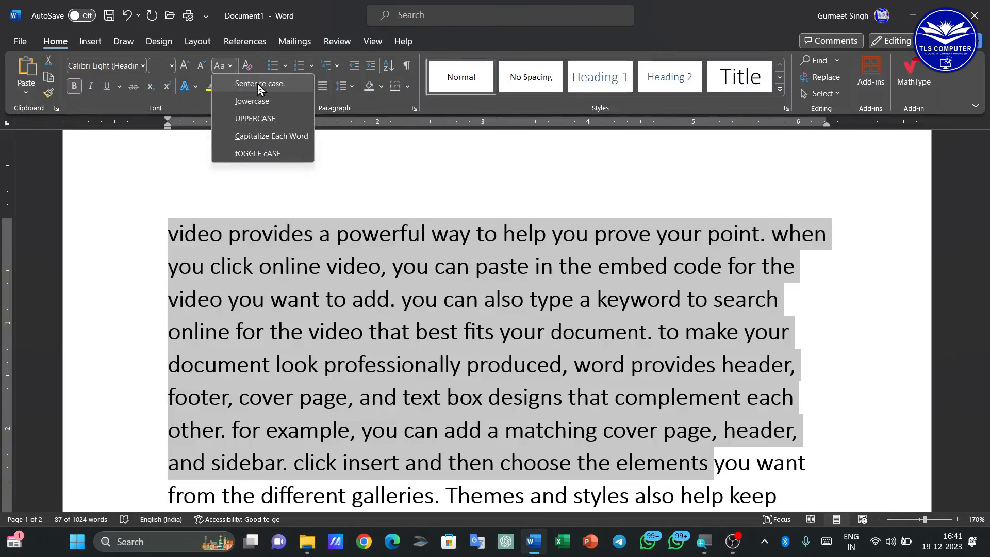
left_click(258, 83)
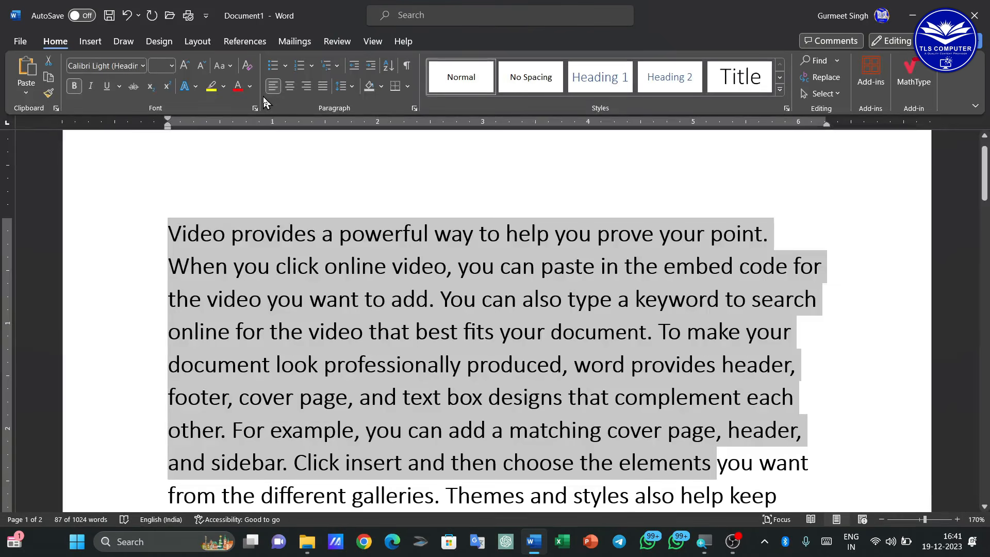
Apply Capitalize Each Word to the selected text, followed by tOGGLE cASE
left_click(231, 69)
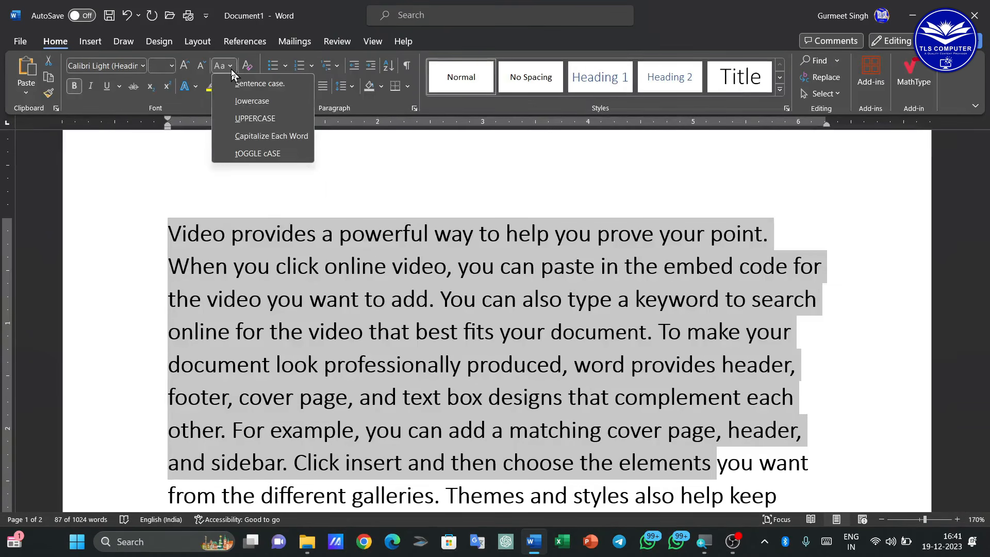
left_click(276, 135)
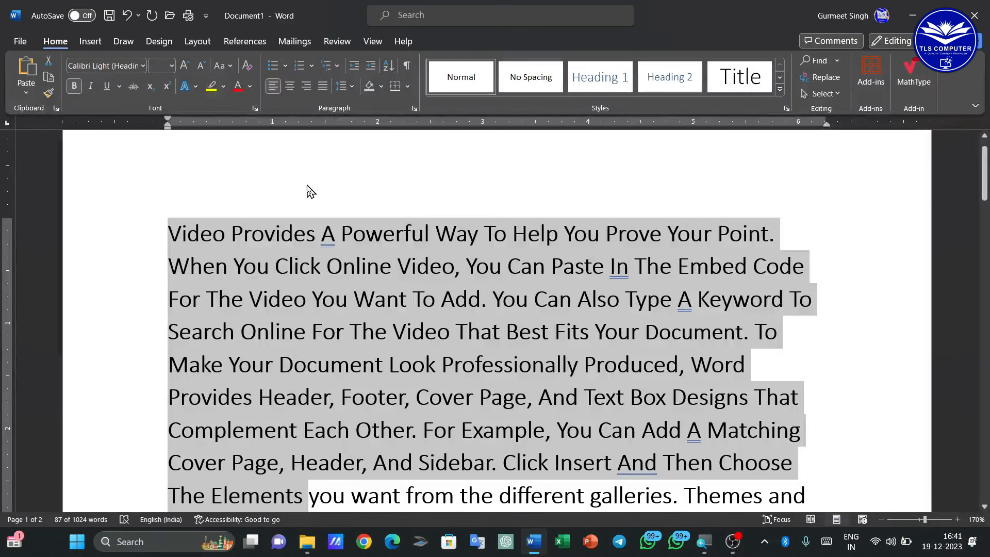
left_click(223, 66)
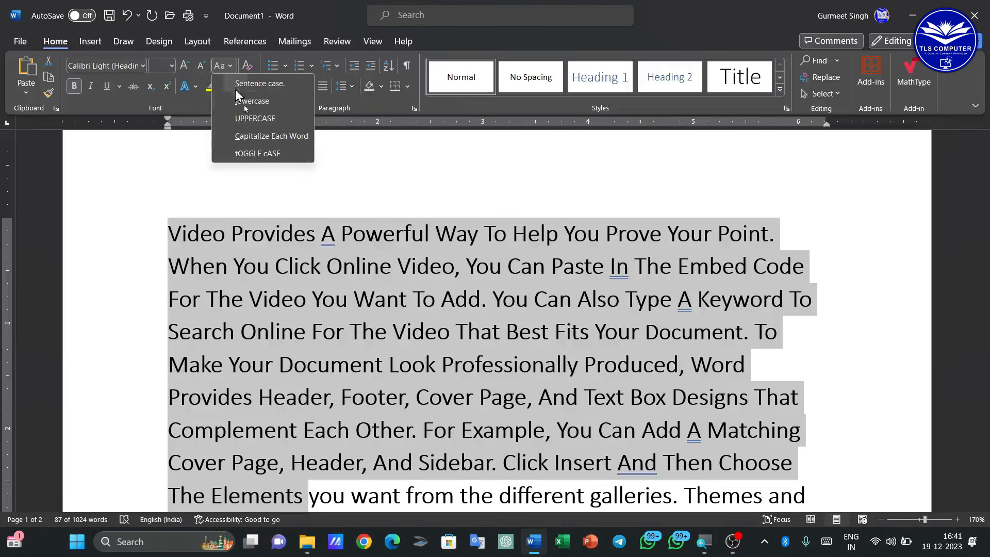
left_click(264, 156)
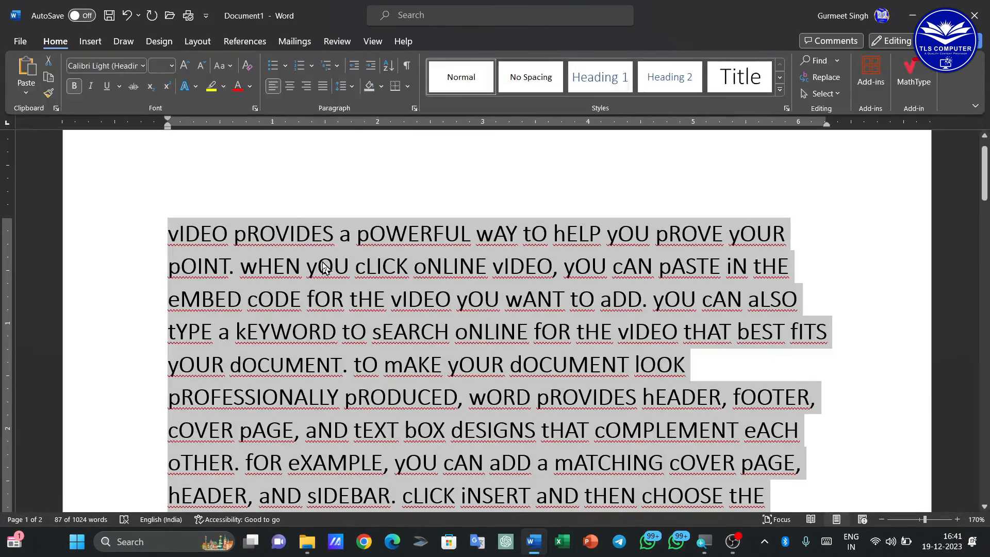
Select the entire document and change its text to Sentence case
left_click(231, 65)
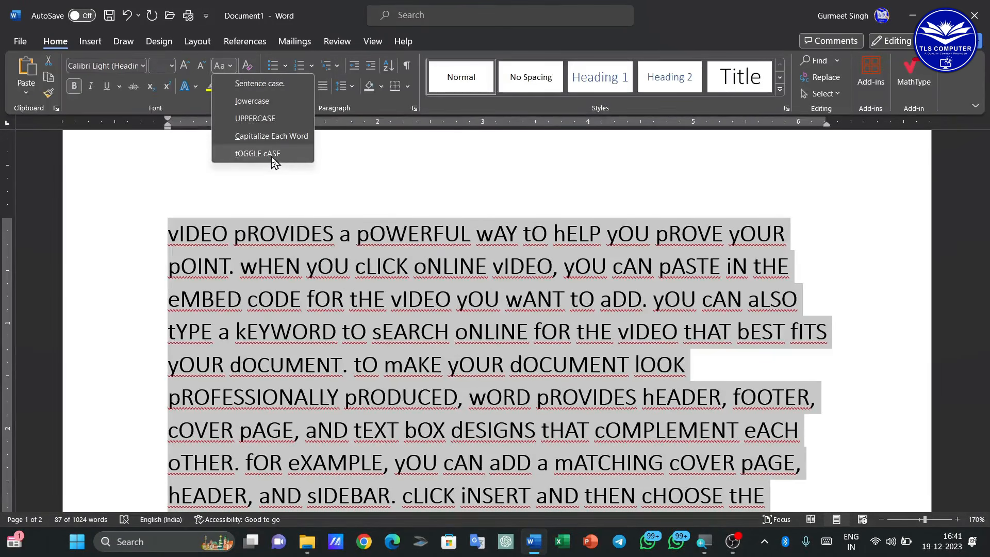
left_click(326, 279)
left_click(504, 266)
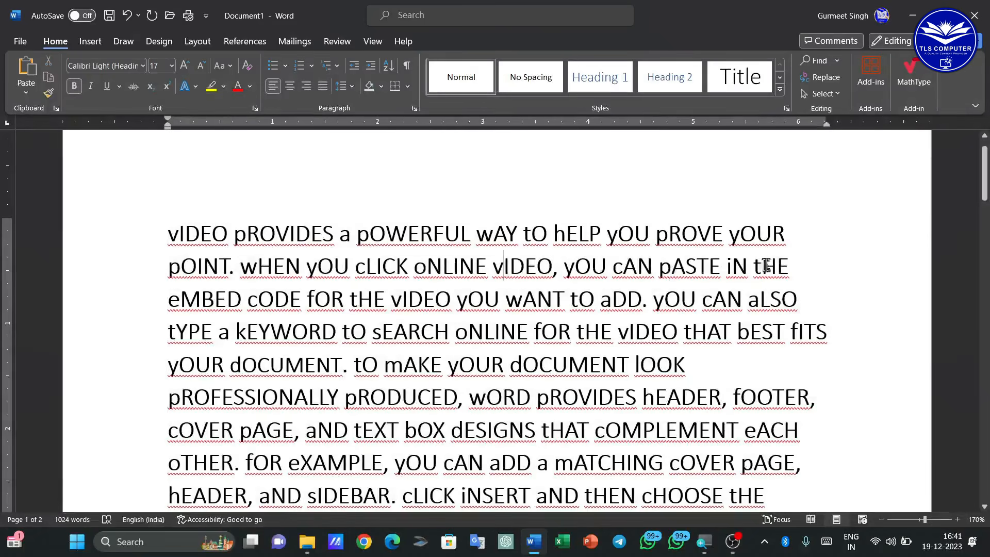
key("ctrl+a")
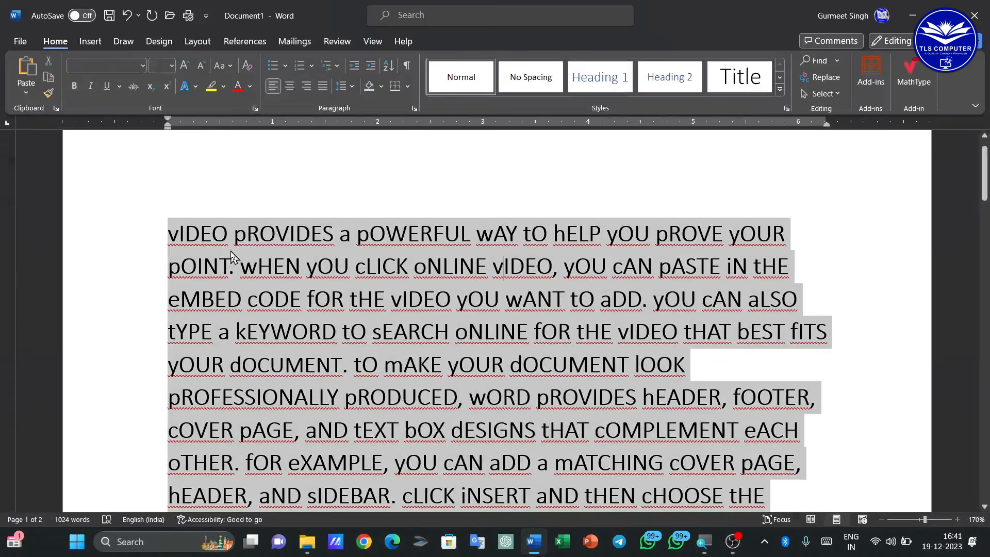
left_click(225, 65)
left_click(237, 87)
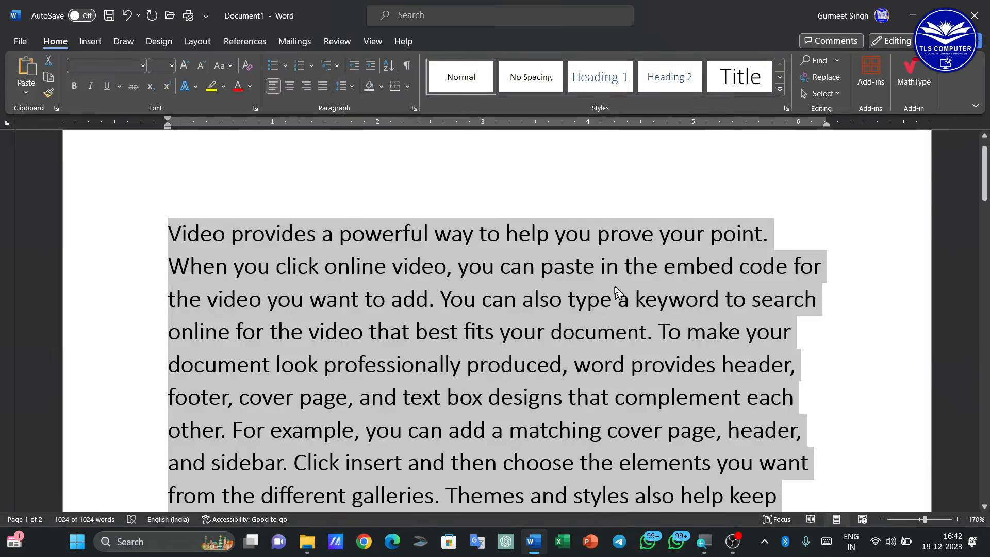
Set the whole document's font color to the standard dark red, and view the gradient and custom color options without applying any
left_click(250, 87)
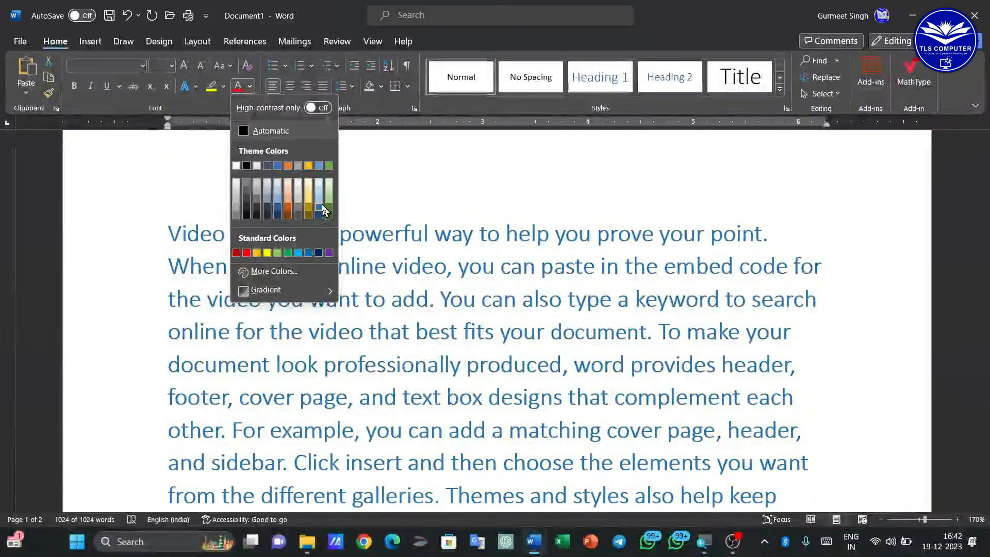
left_click(237, 252)
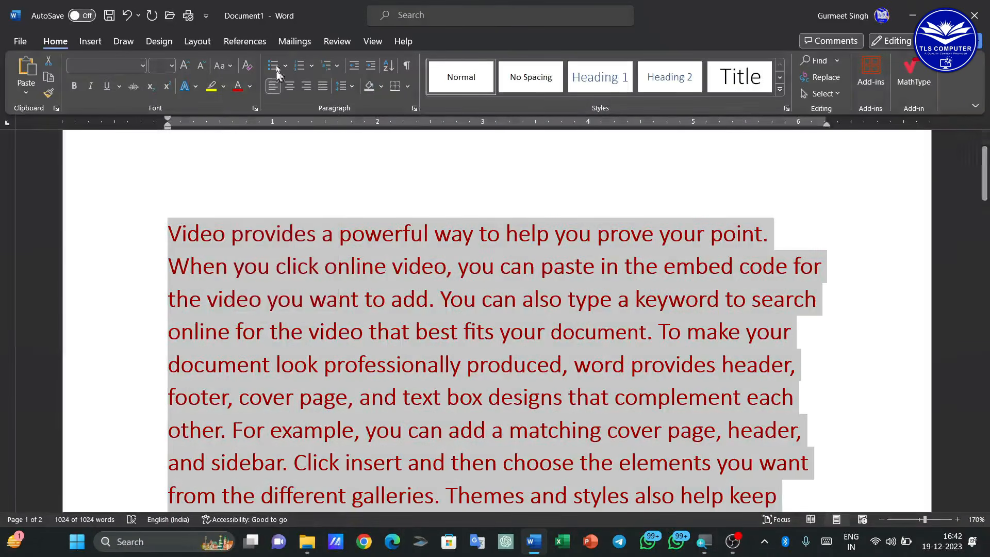
left_click(251, 86)
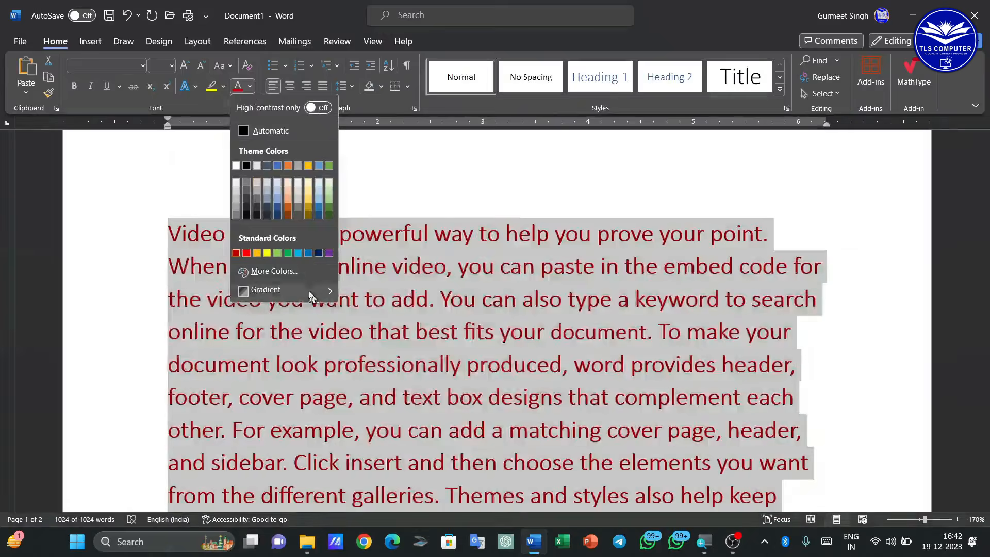
mouse_move(289, 290)
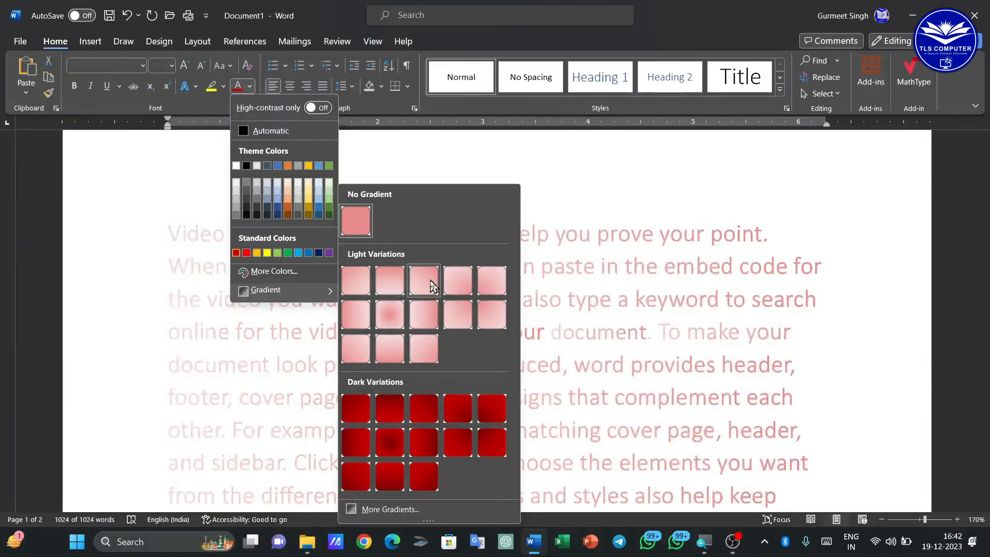
left_click(289, 270)
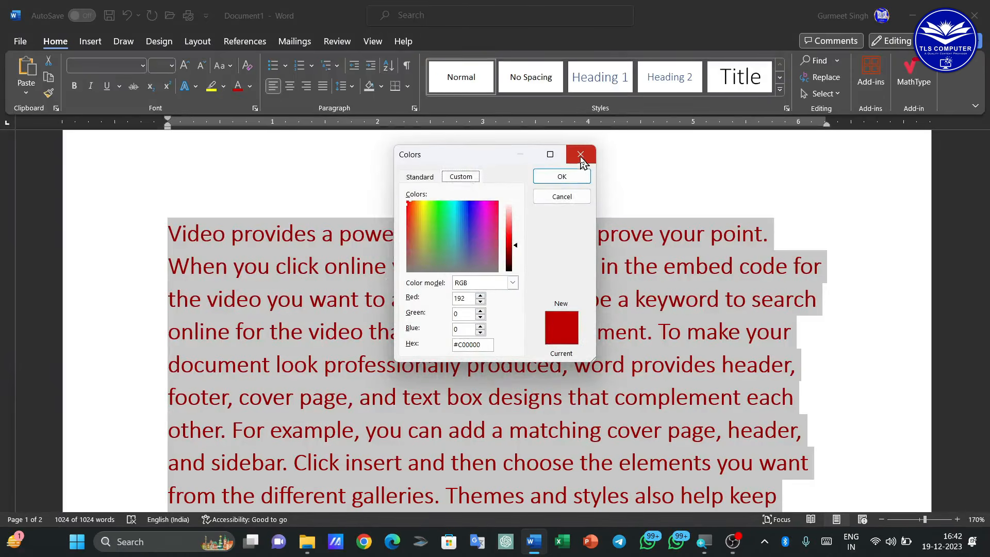
left_click(580, 155)
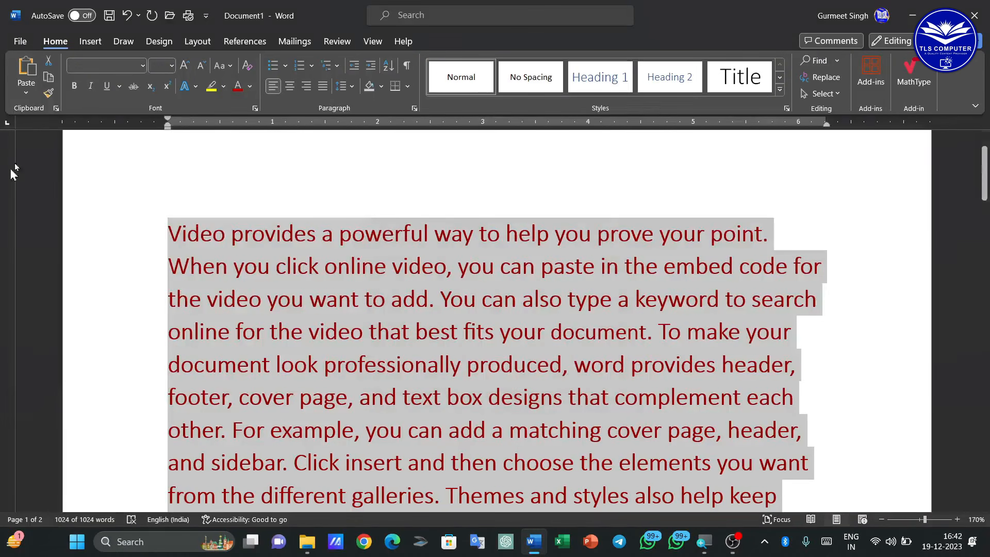
Reapply the standard dark red font color, make the whole document bold, and deselect the text
left_click(250, 88)
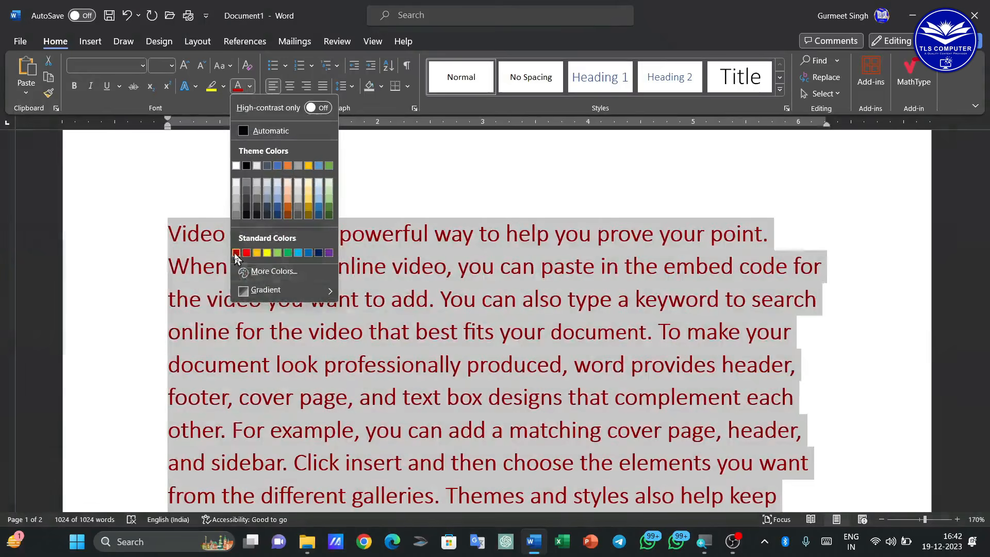
left_click(236, 252)
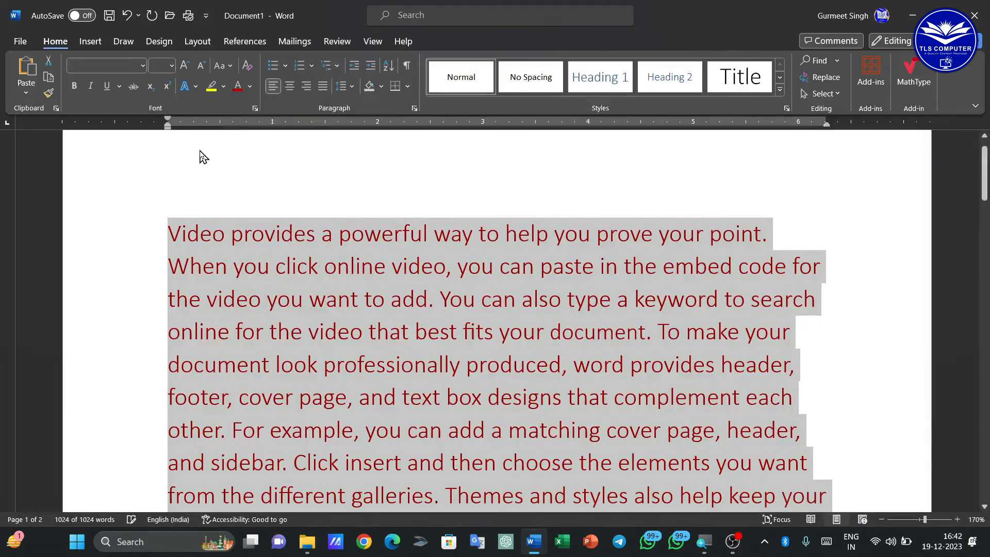
key("ctrl+b")
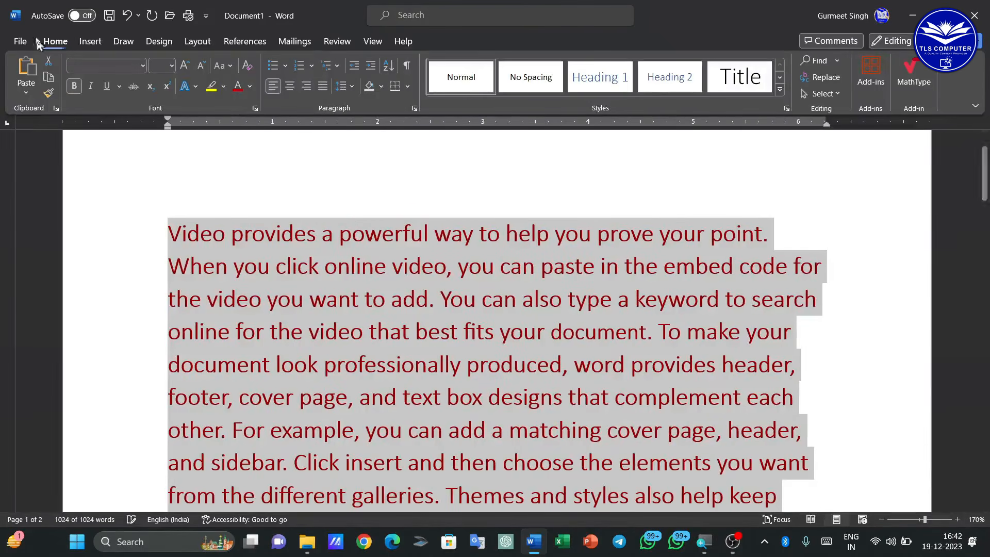
left_click(310, 233)
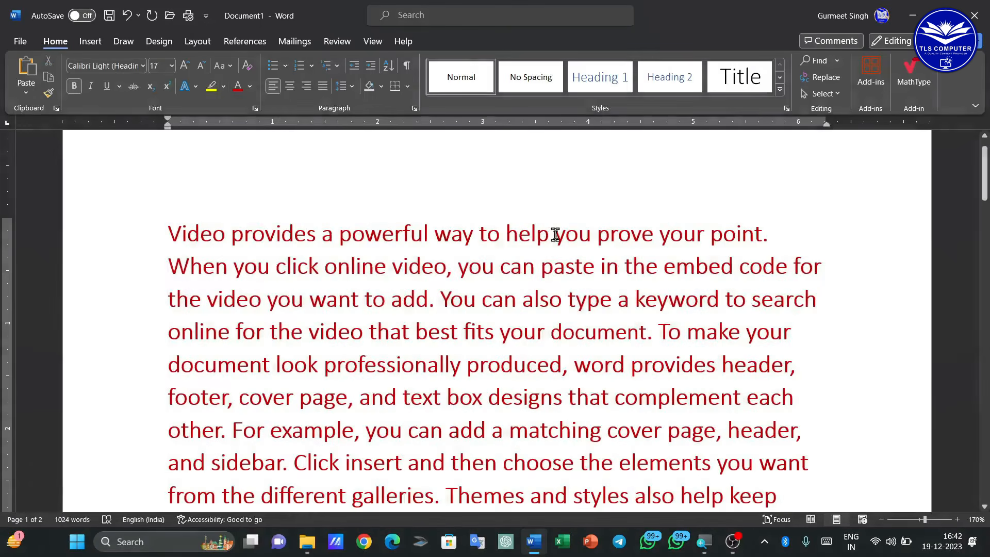
Highlight "Video provides a powerful way to help" at the start of the first paragraph in yellow
left_click_drag(555, 234, 177, 221)
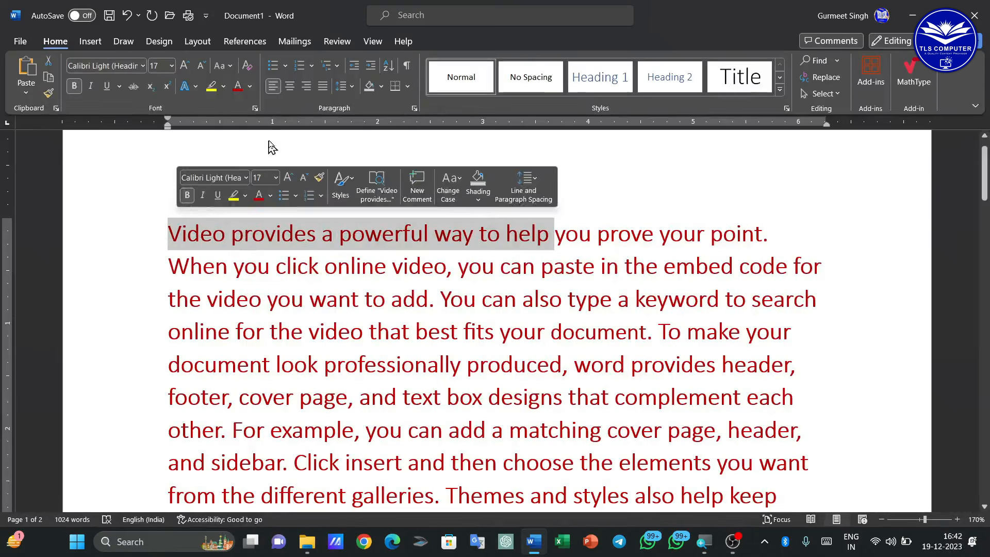
left_click(224, 85)
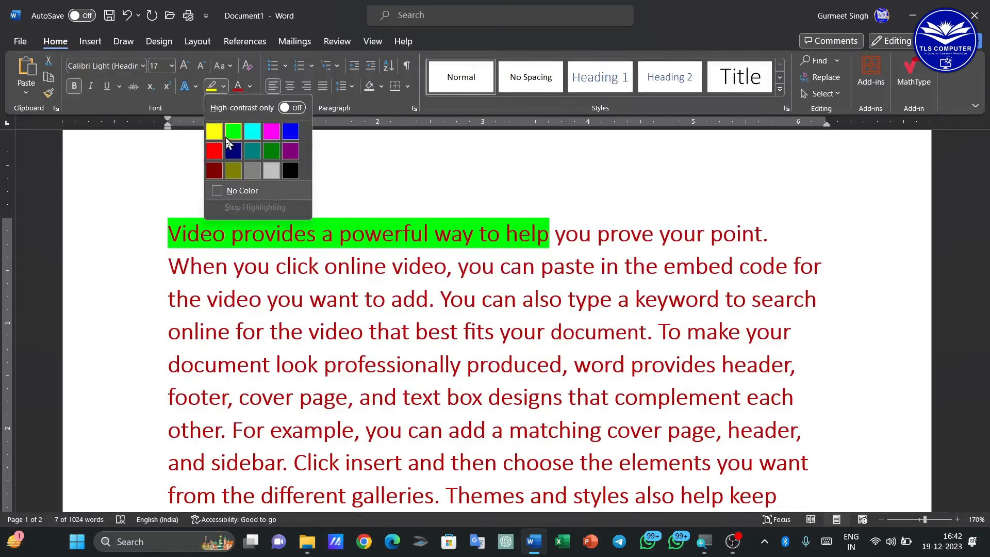
left_click(216, 134)
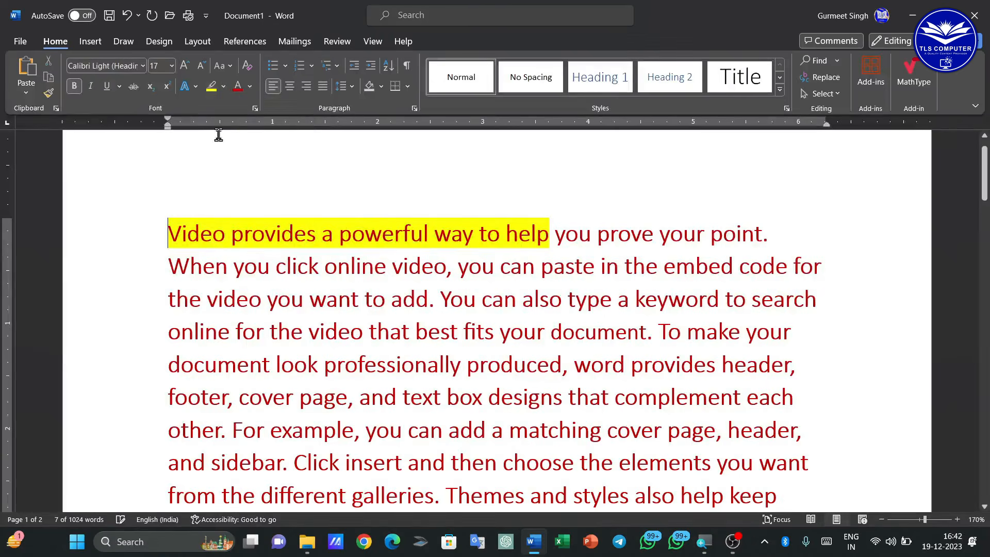
Highlight "in the embed code for" in the second line of the first paragraph in turquoise
key("Left")
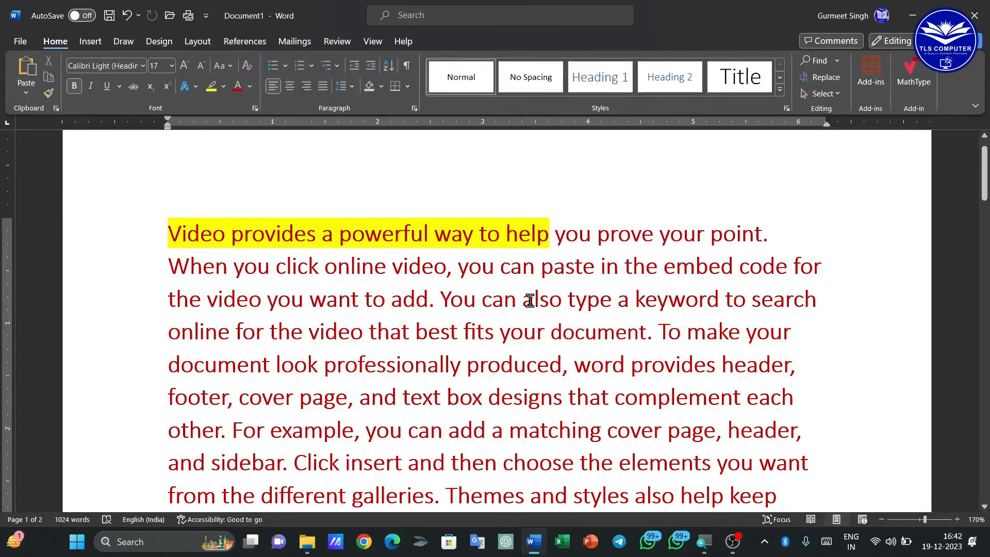
left_click_drag(825, 267, 602, 266)
left_click(223, 87)
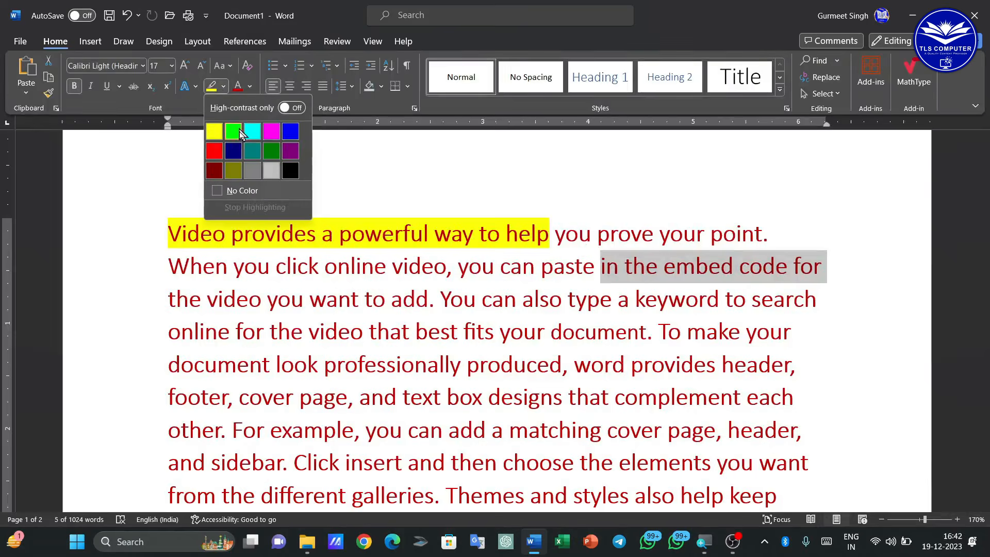
left_click(253, 132)
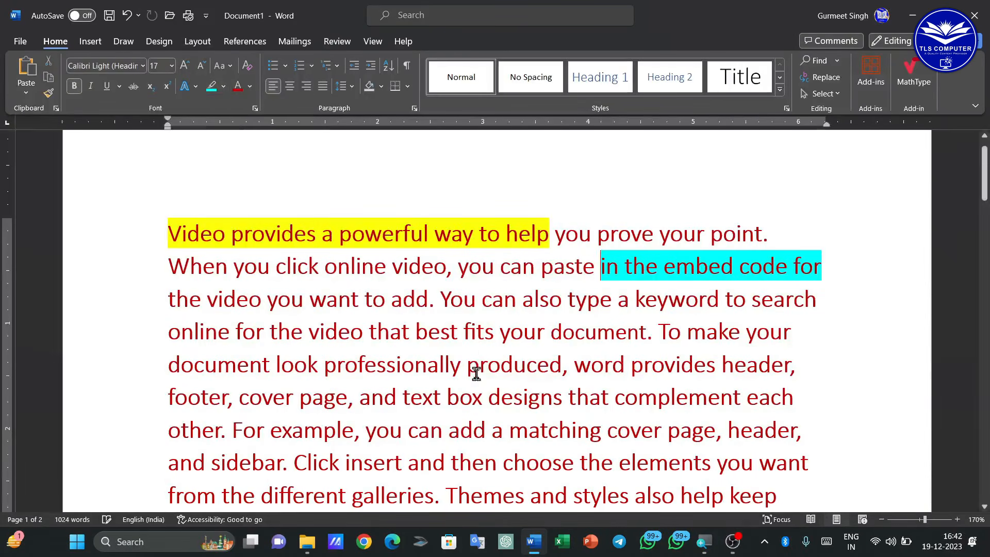
Highlight "the video you want to add.", "professionally produced", "complement each" and "cover page, header," with the yellow highlighter, and turn the highlighter off
left_click(222, 87)
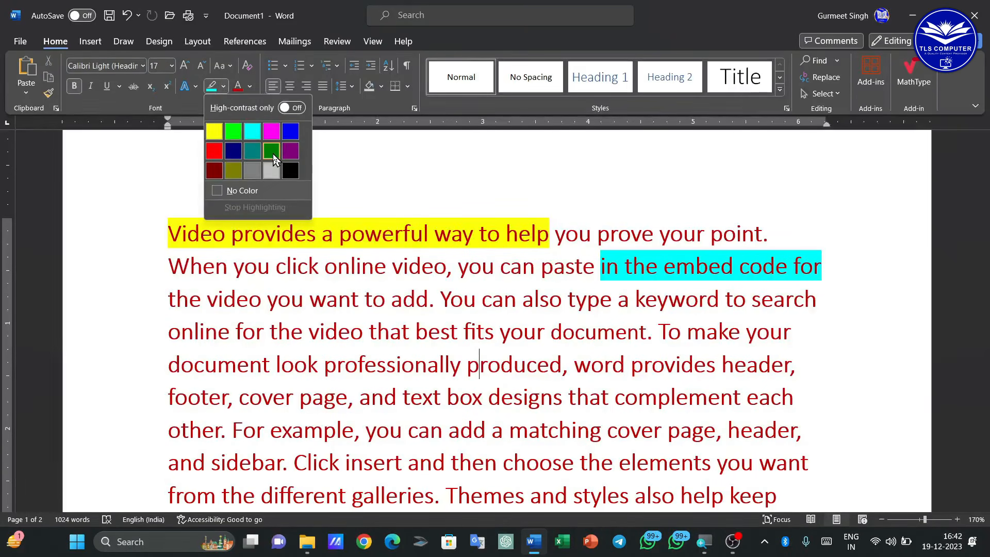
left_click(210, 135)
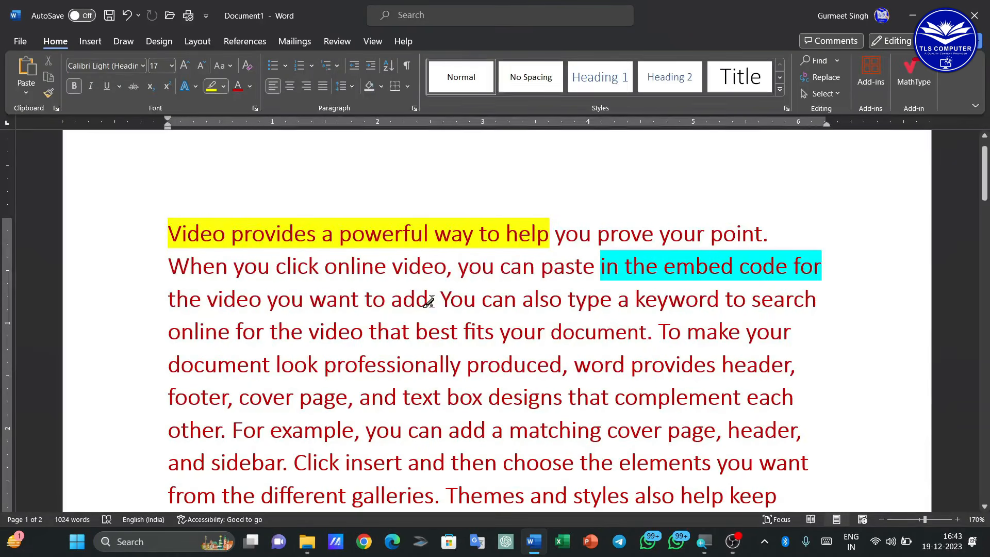
left_click_drag(430, 302, 168, 300)
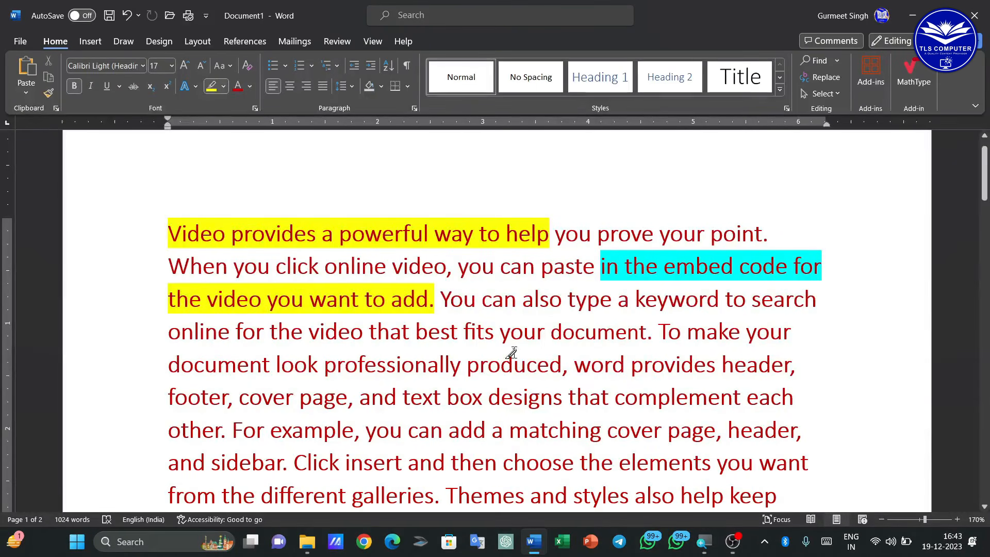
left_click_drag(513, 356, 324, 365)
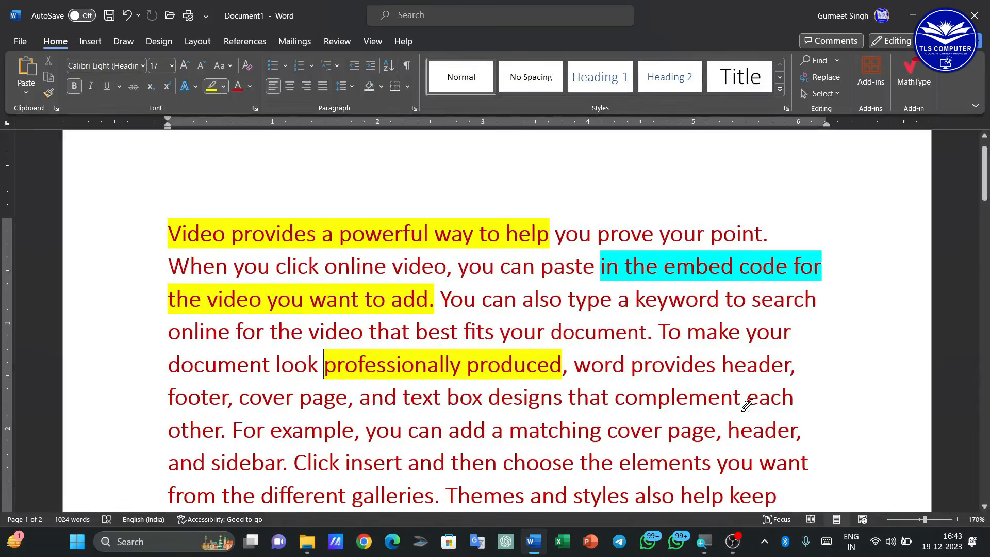
left_click_drag(747, 406, 689, 406)
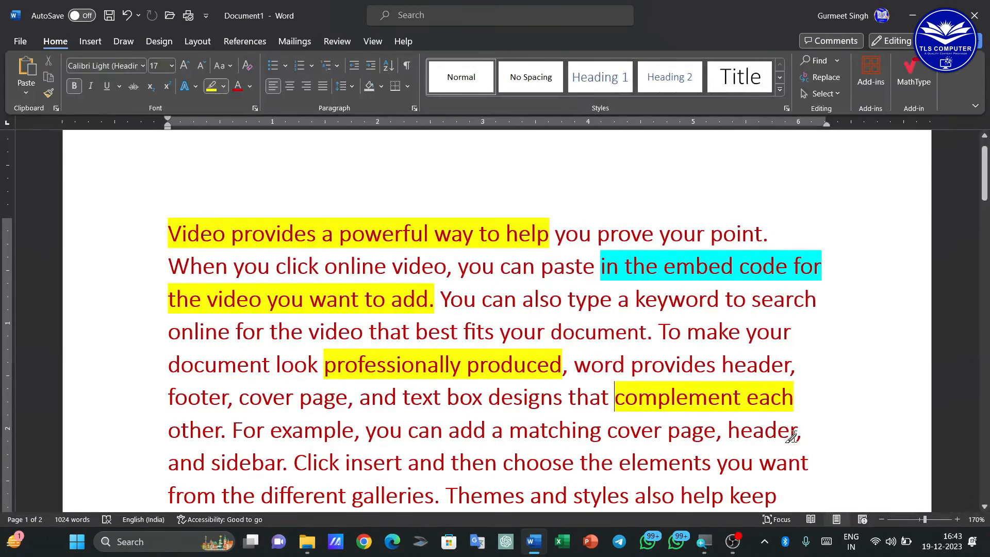
left_click_drag(792, 435, 607, 431)
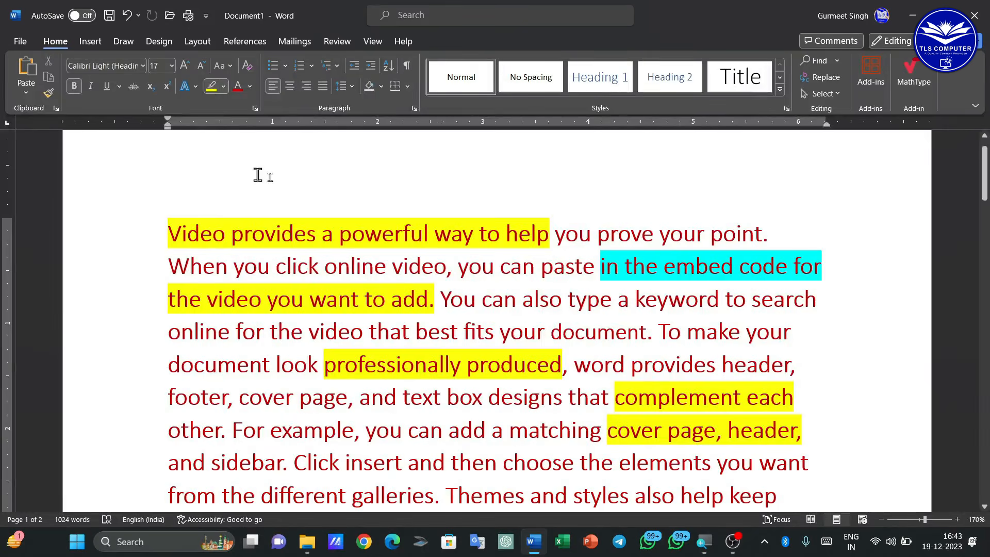
left_click(211, 88)
left_click(210, 91)
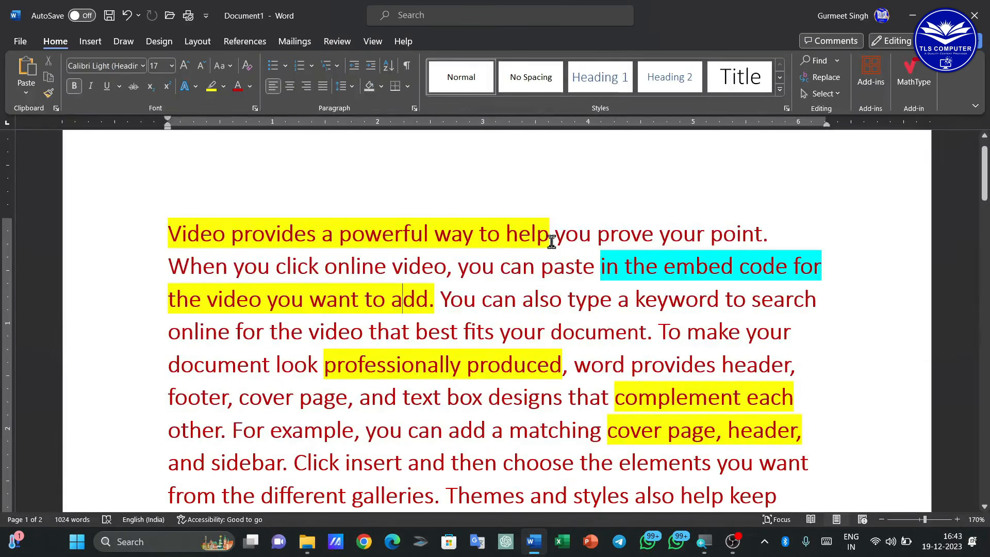
Remove the highlight from "Video provides a powerful way to help" and "the video you want to add."
left_click_drag(551, 243, 171, 231)
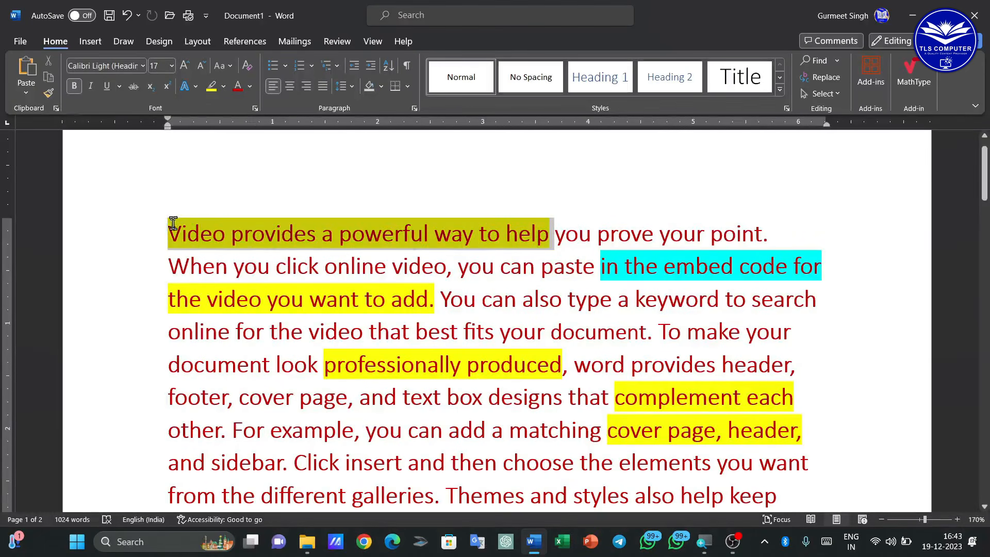
left_click(225, 87)
left_click(249, 193)
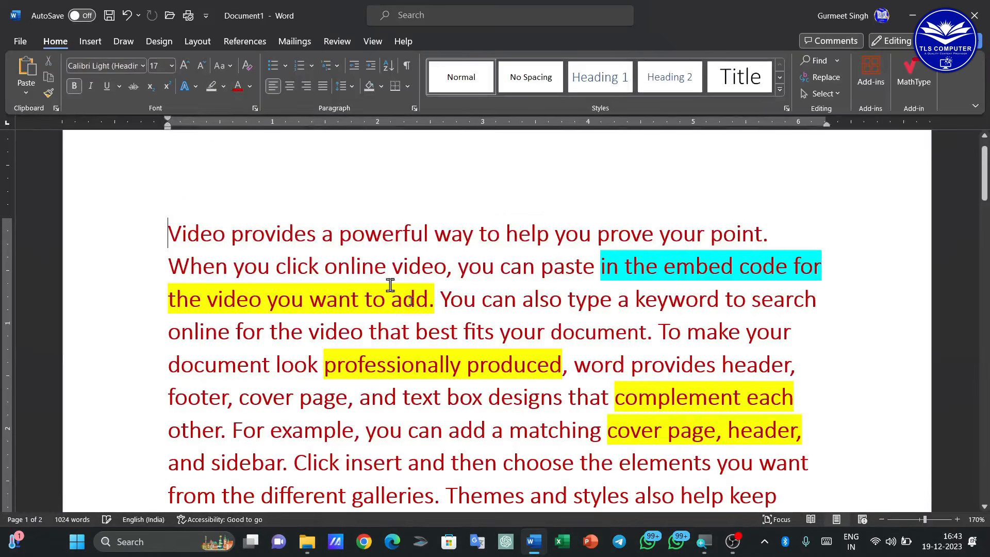
left_click_drag(436, 299, 164, 300)
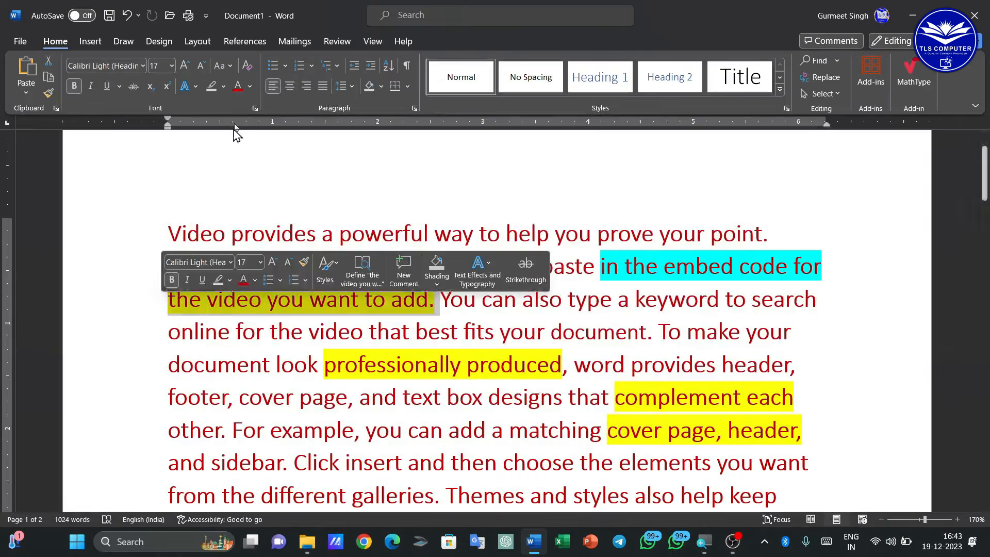
left_click(224, 87)
left_click(245, 191)
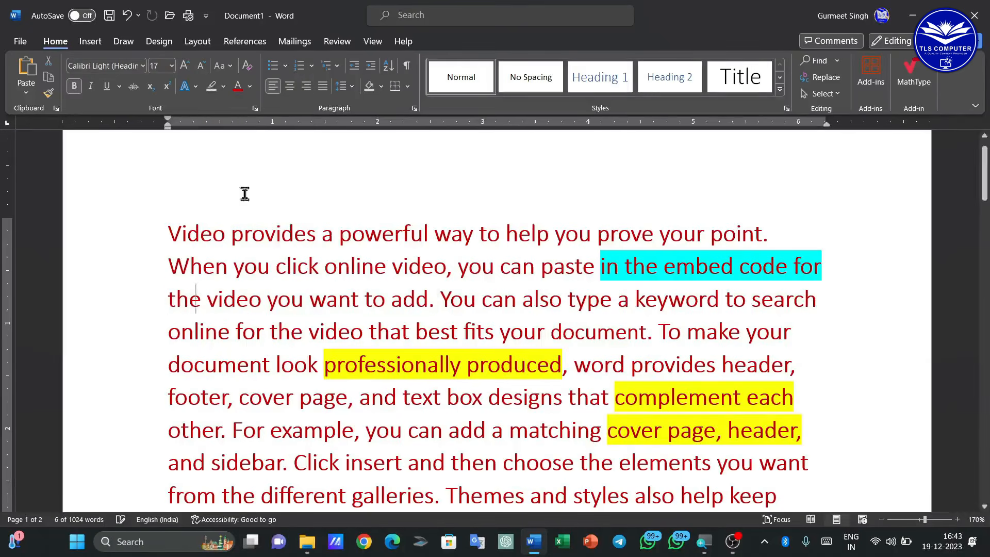
left_click(245, 194)
Select the opening text through "type a" and preview the outline, shadow, reflection, glow and other text effects without applying any
left_click_drag(634, 304, 166, 230)
left_click(195, 86)
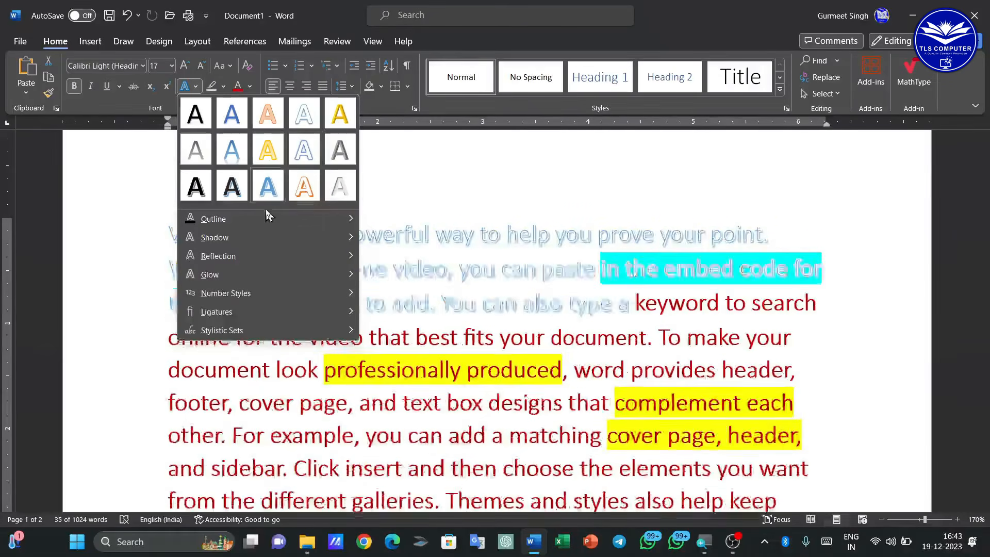
mouse_move(332, 219)
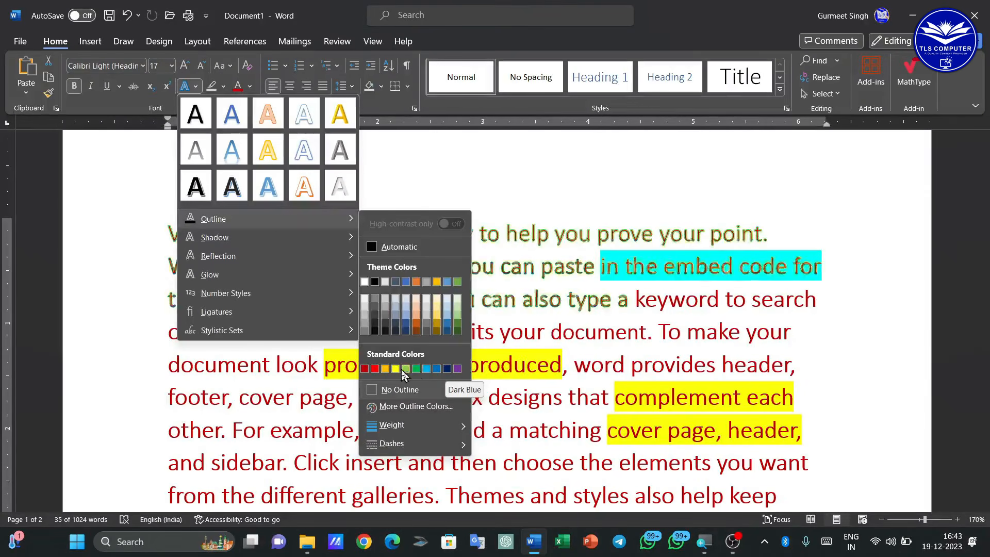
mouse_move(306, 242)
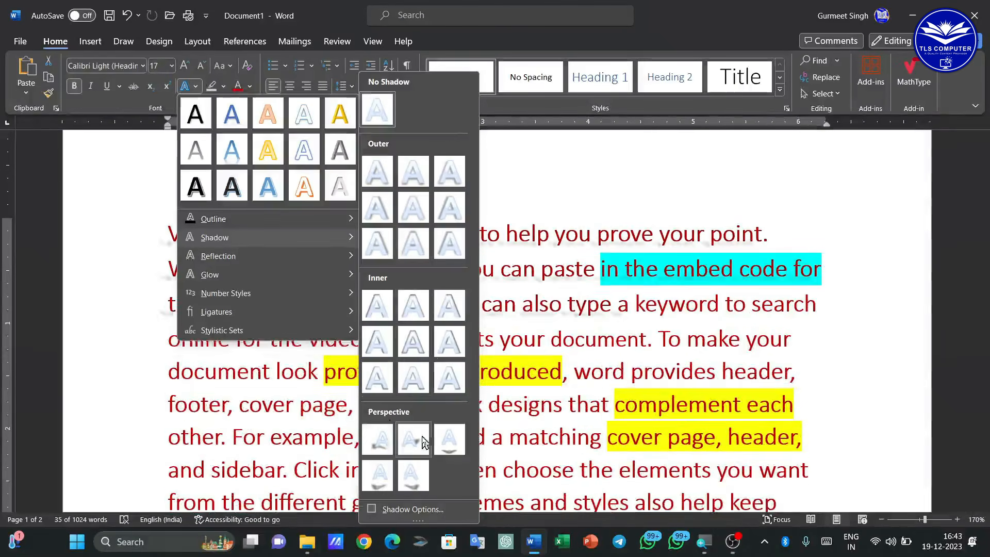
mouse_move(320, 258)
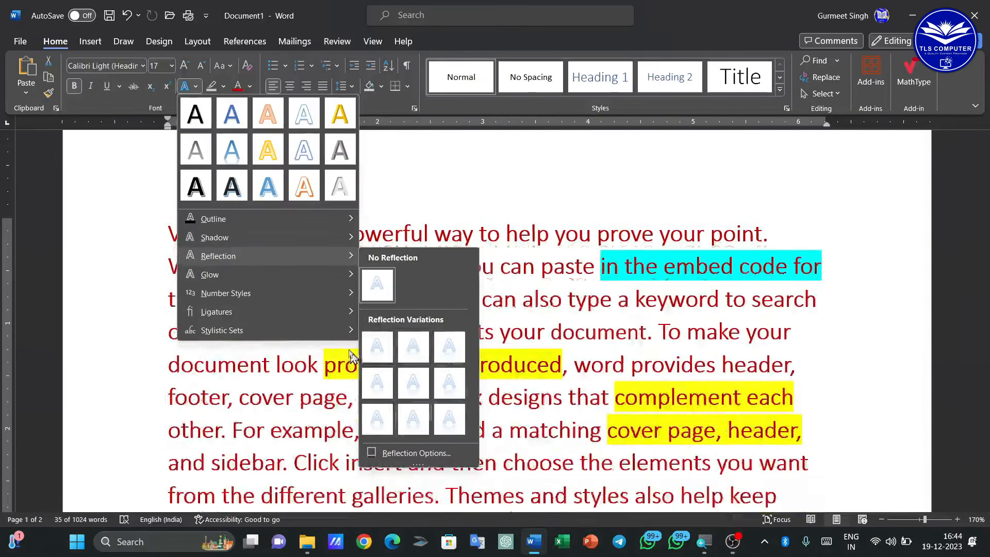
mouse_move(330, 275)
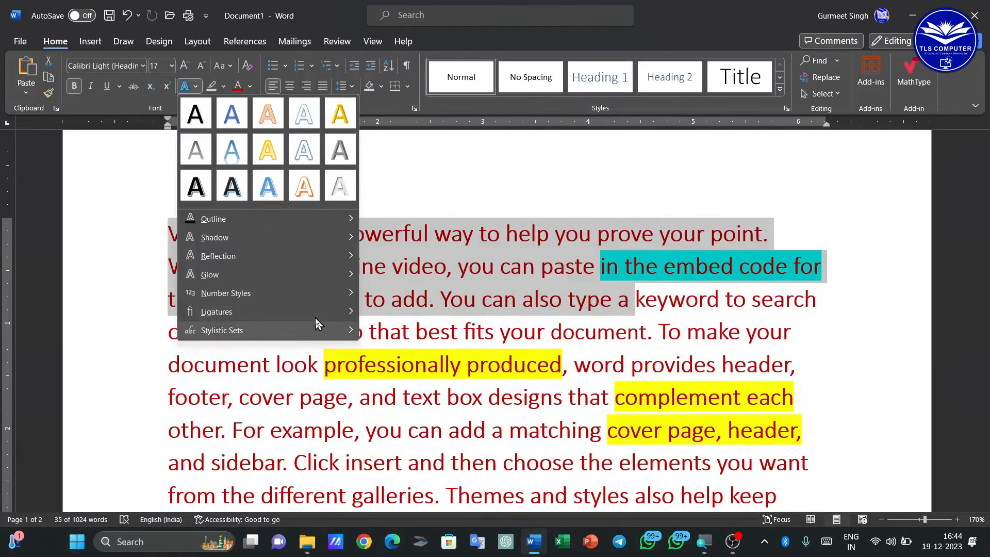
mouse_move(319, 327)
left_click(409, 176)
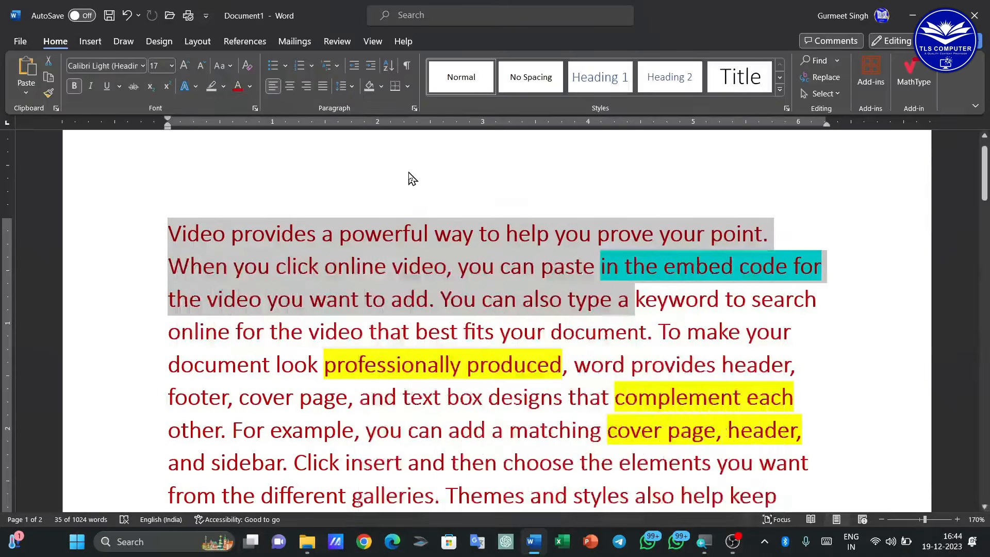
left_click(414, 108)
left_click(567, 140)
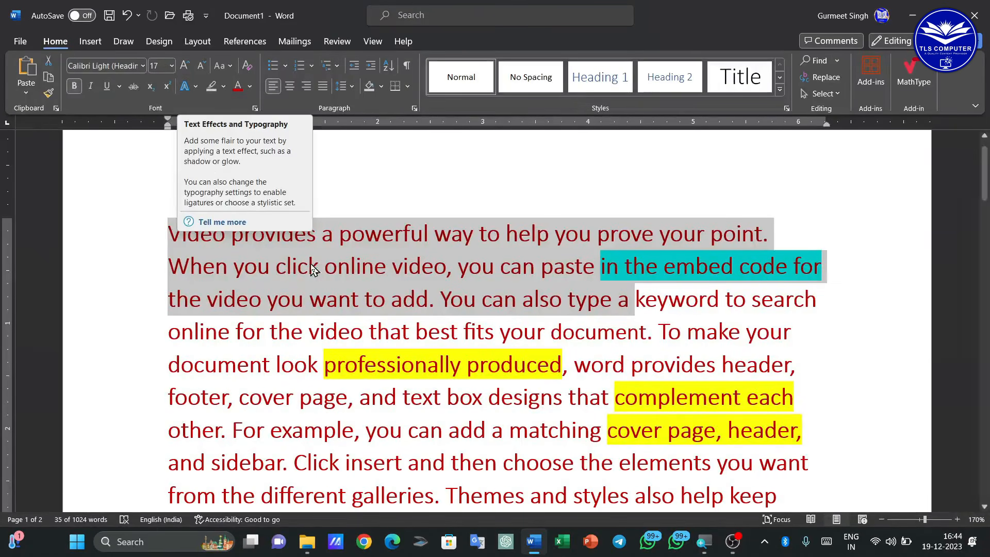
Enter 52 on a new line above the first paragraph and format the 2 as superscript
left_click(363, 299)
left_click(161, 223)
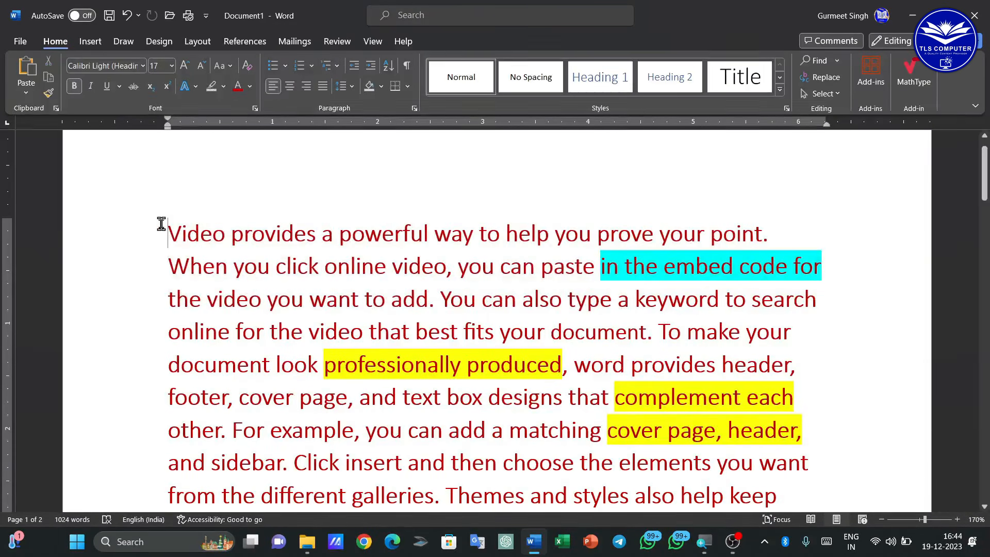
key("Return")
key("Up")
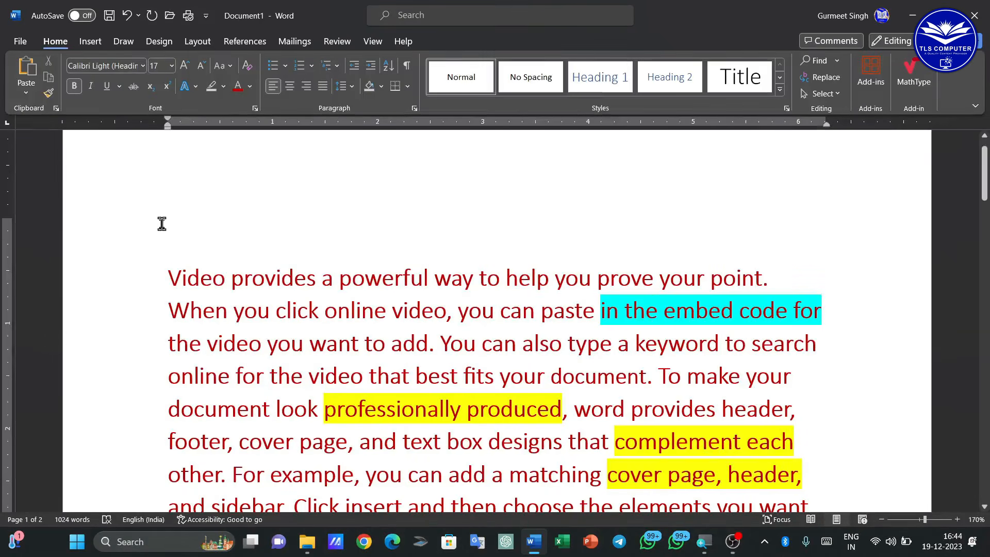
type("5")
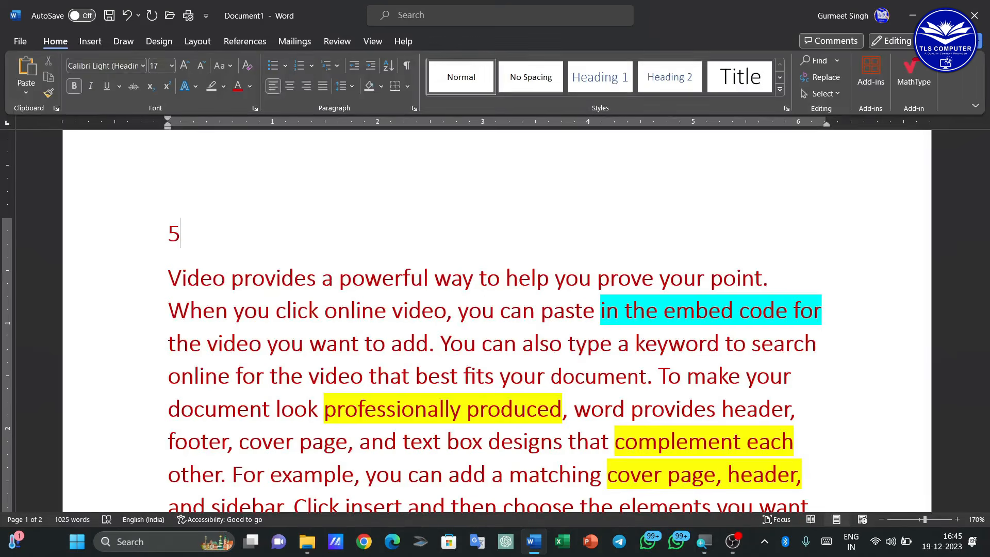
type("2")
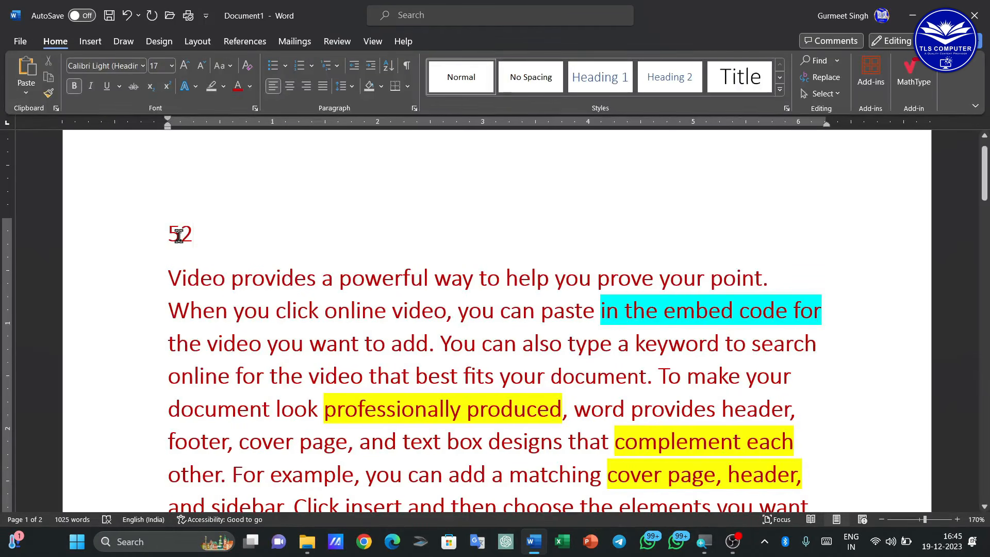
left_click_drag(180, 236, 194, 237)
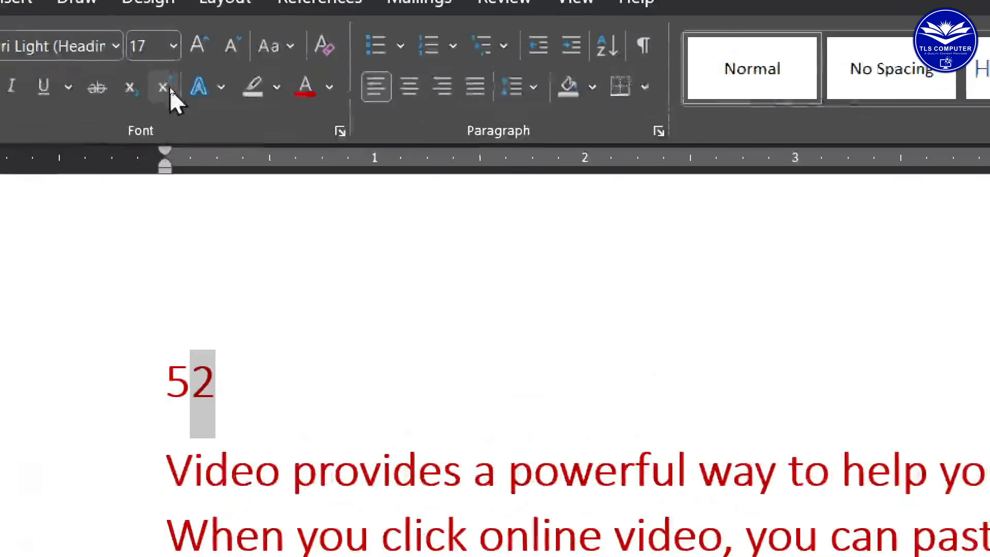
left_click(170, 89)
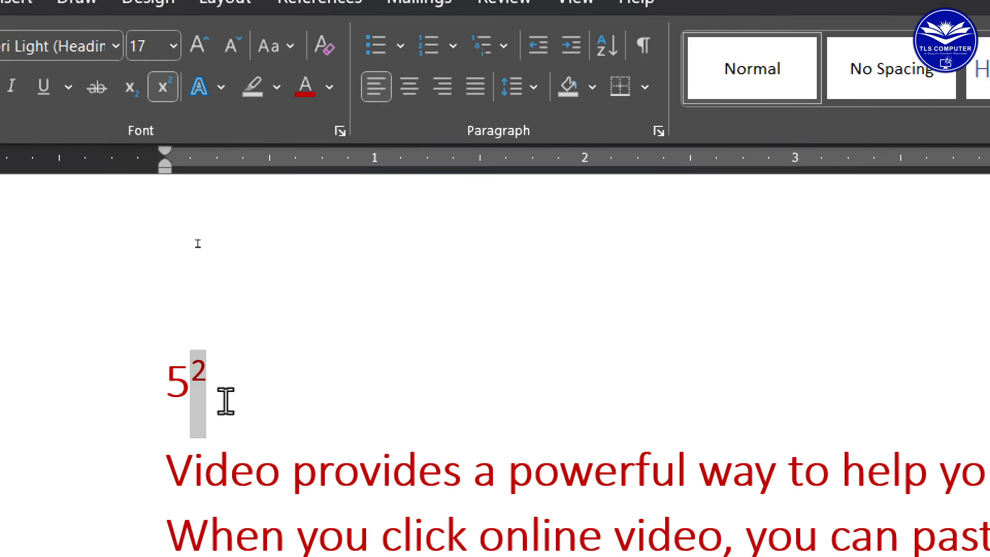
Delete the number on the first line and enter a plain 5 in its place
left_click(224, 401)
key("BackSpace")
key("BackSpace")
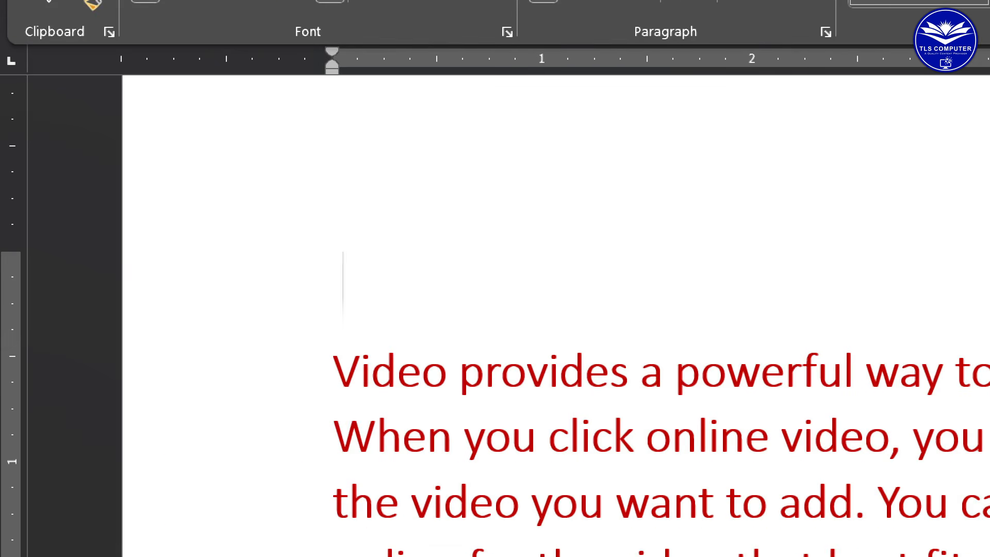
type("4")
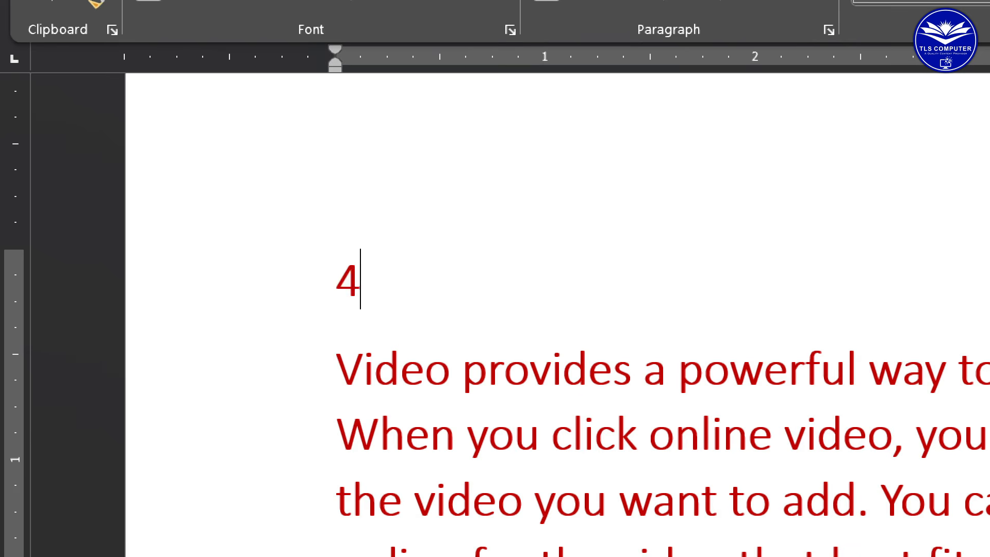
key("BackSpace")
type("5")
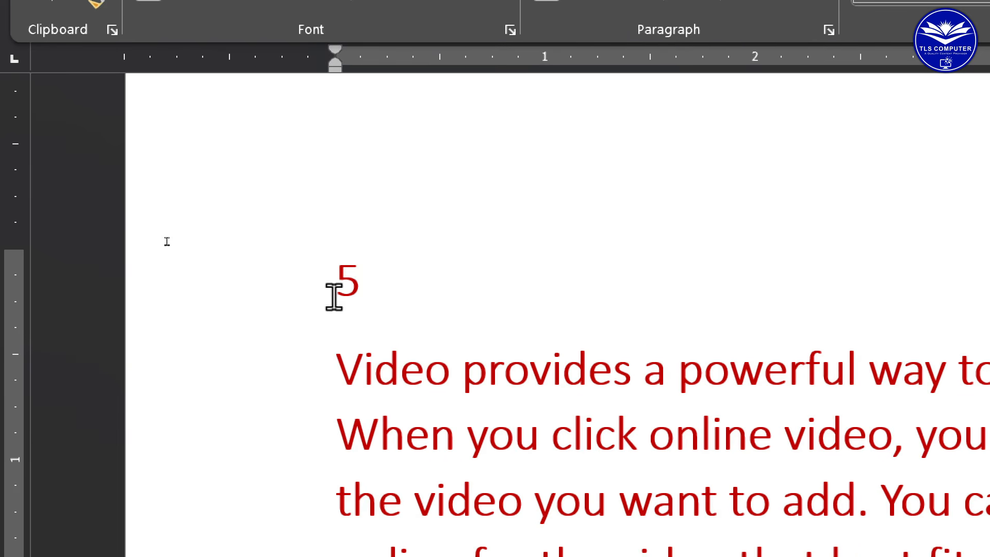
Turn on superscript, enter 22343434 after the 5, shorten it to 223, and turn superscript off
scroll(360, 326, "up", 2)
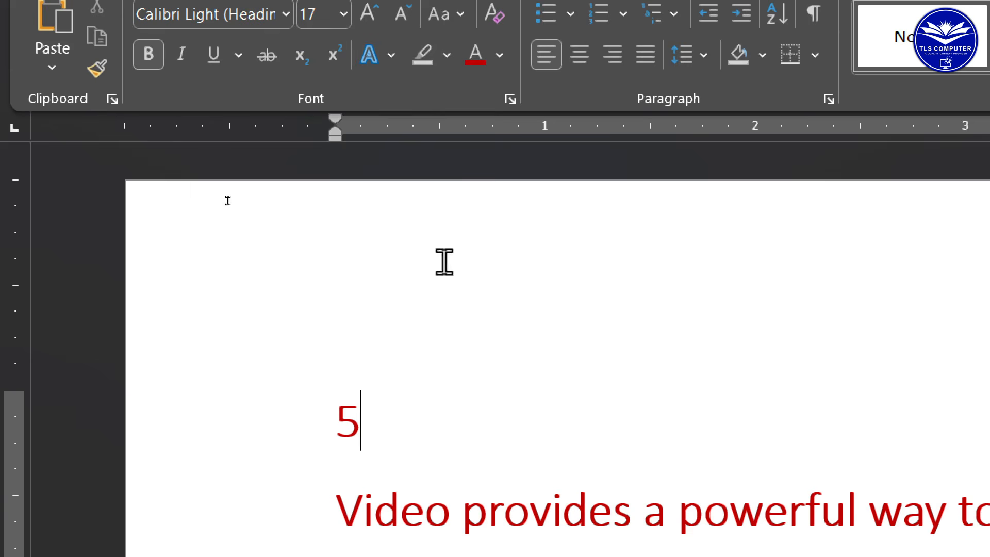
left_click(339, 61)
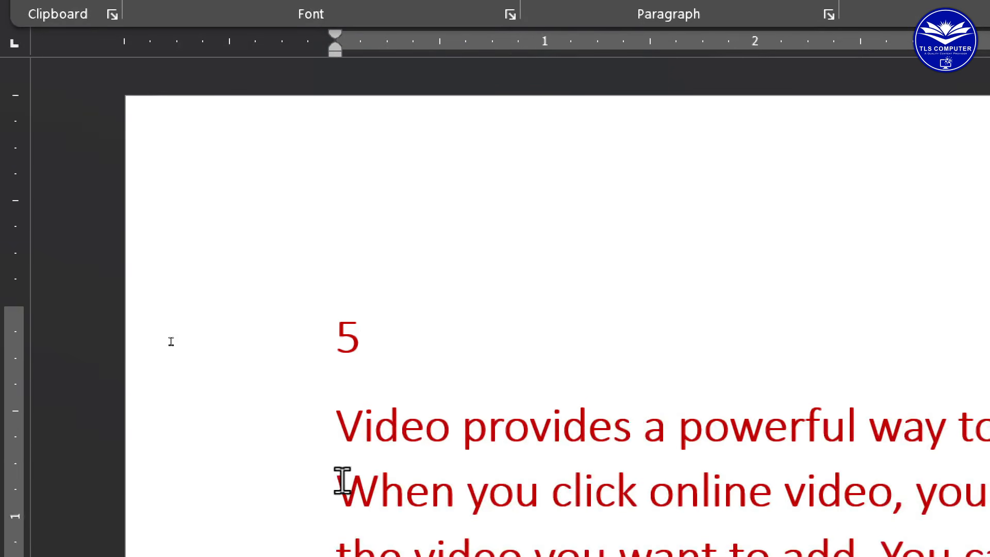
type("22343434")
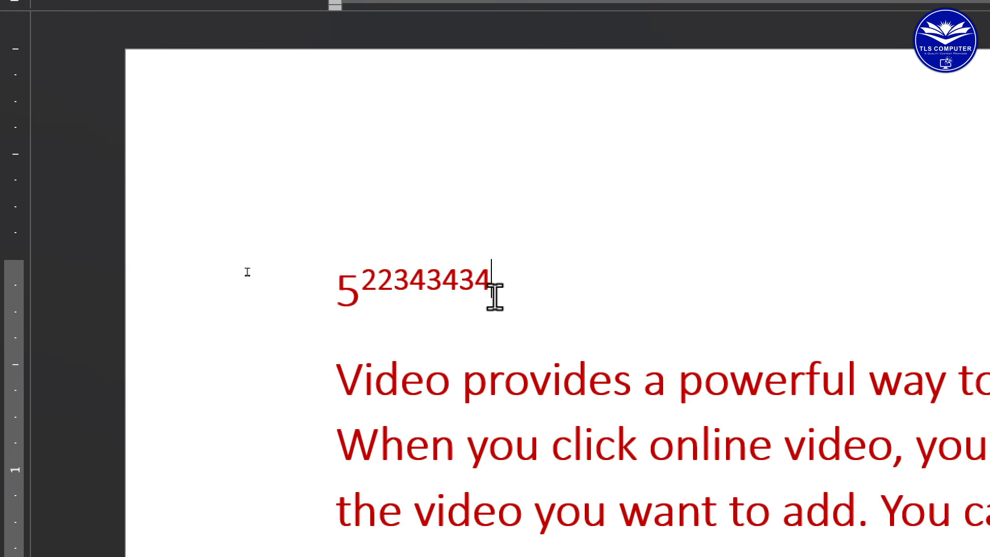
key("BackSpace")
key("BackSpace")
key("BackSpace")
key("BackSpace")
key("BackSpace")
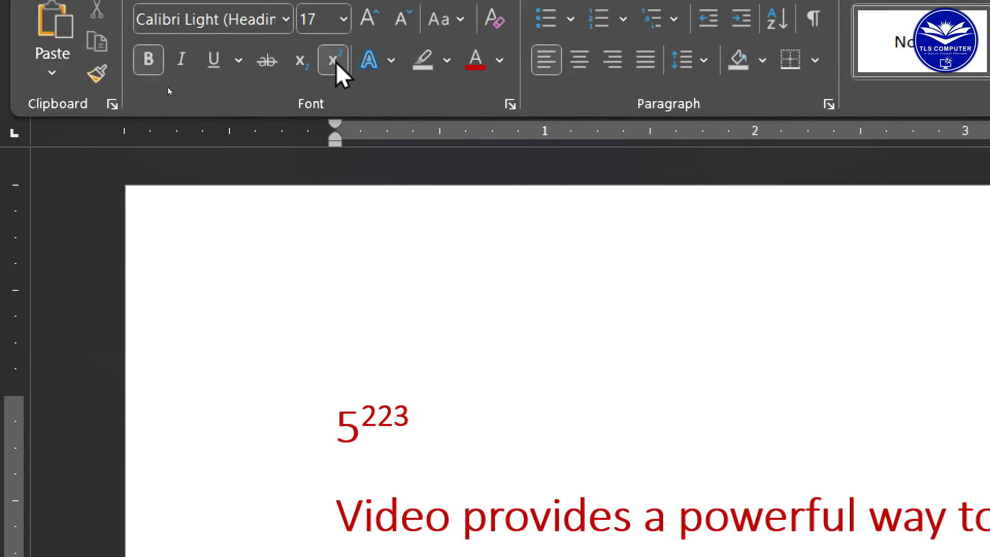
left_click(333, 60)
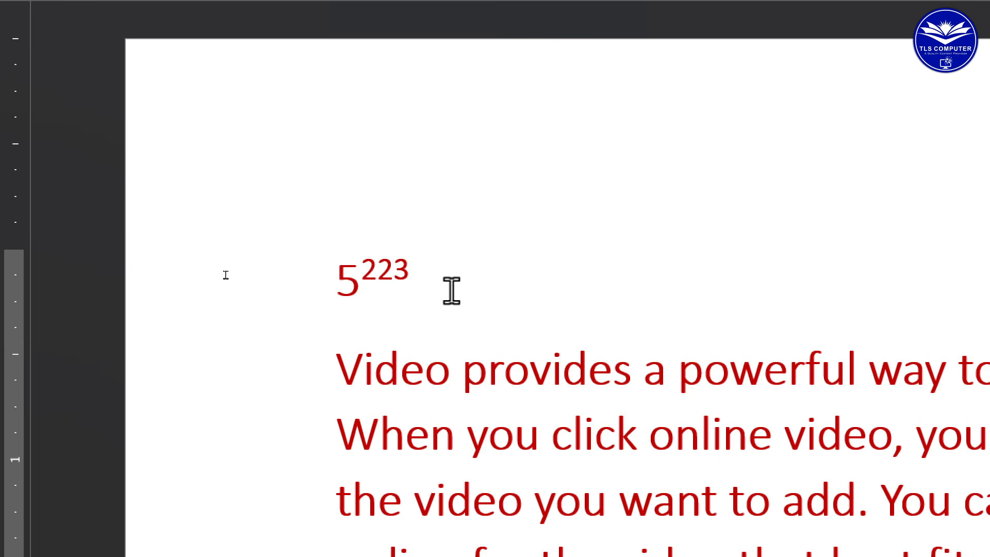
Enter H2SO4 after the superscript 223 on the first line and format its 2 and 4 as subscript
type("H2SO")
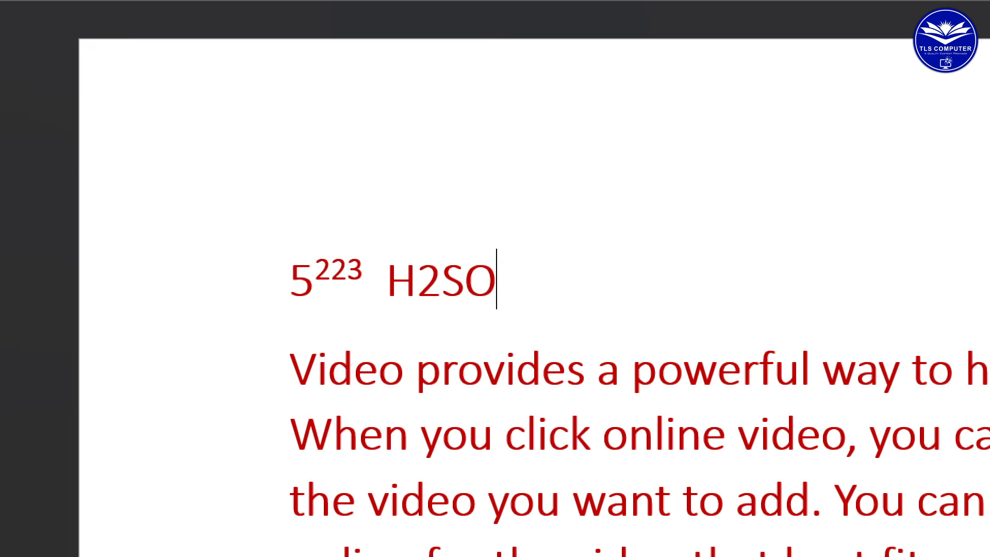
type("4")
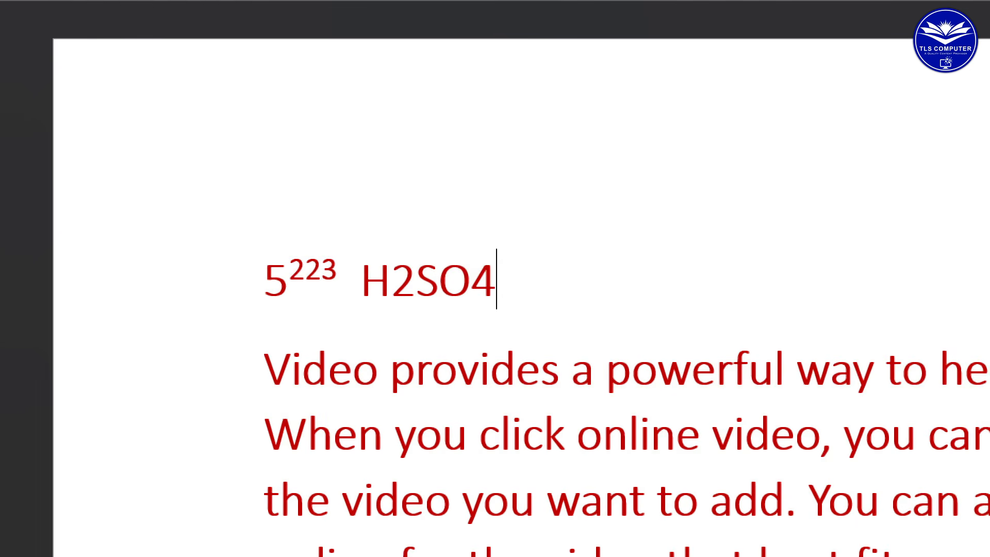
left_click(392, 283)
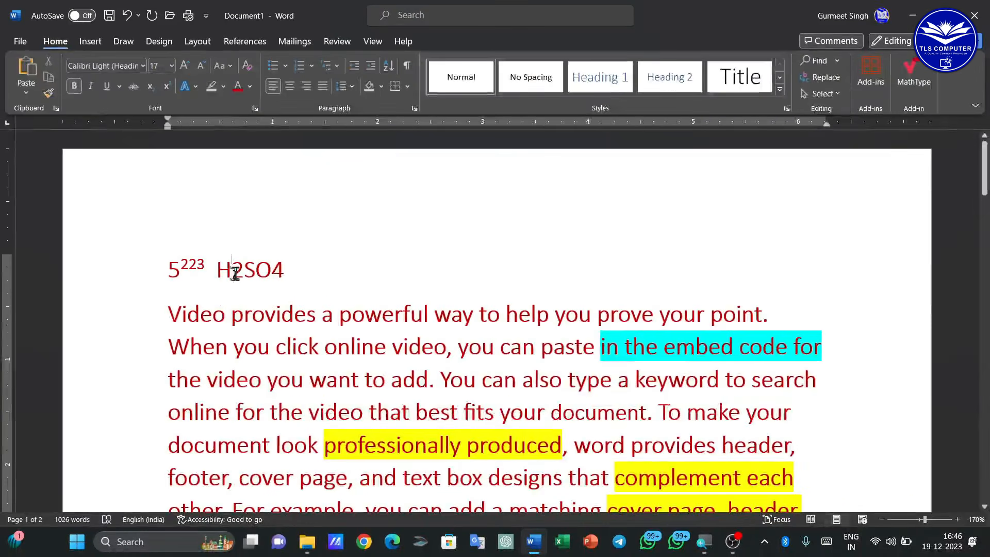
left_click_drag(233, 274, 244, 273)
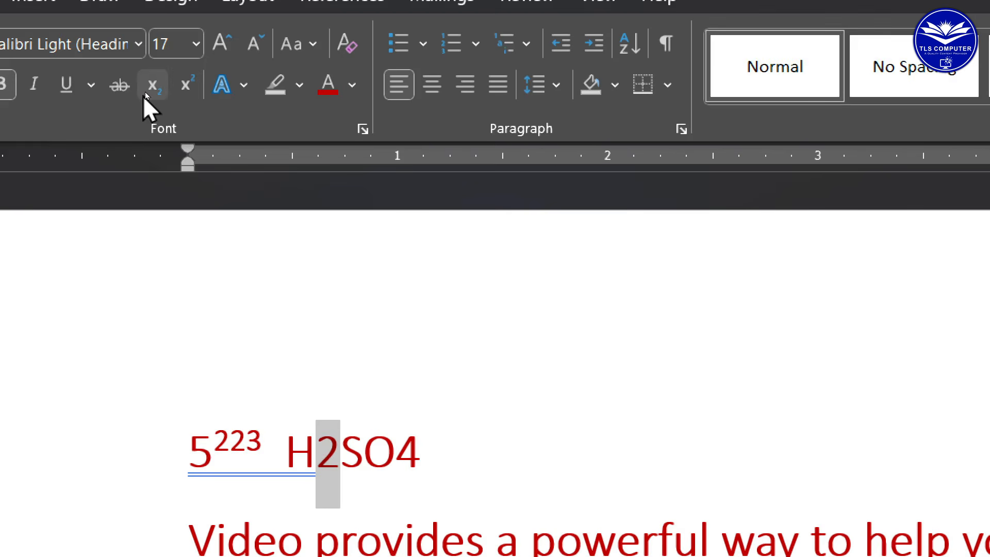
left_click(153, 87)
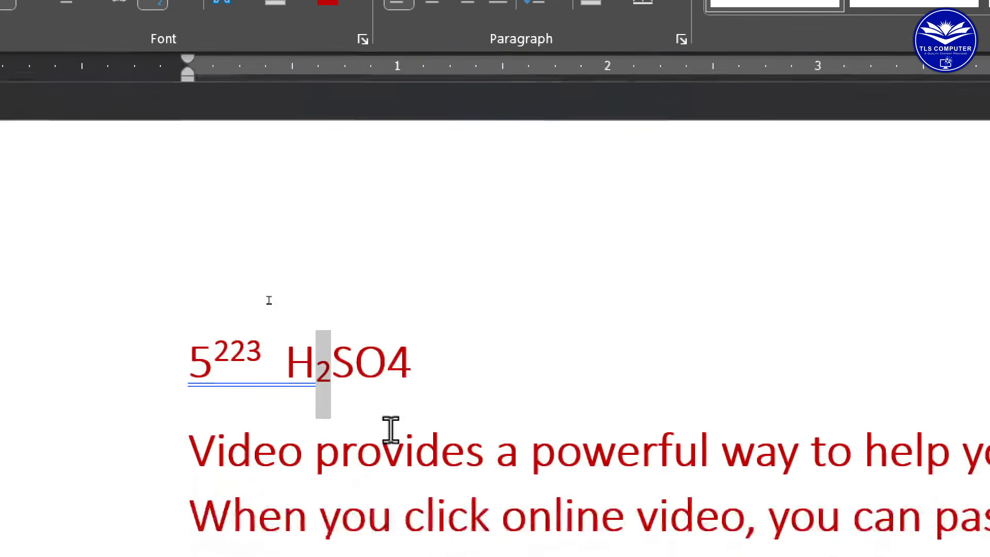
left_click_drag(407, 361, 388, 364)
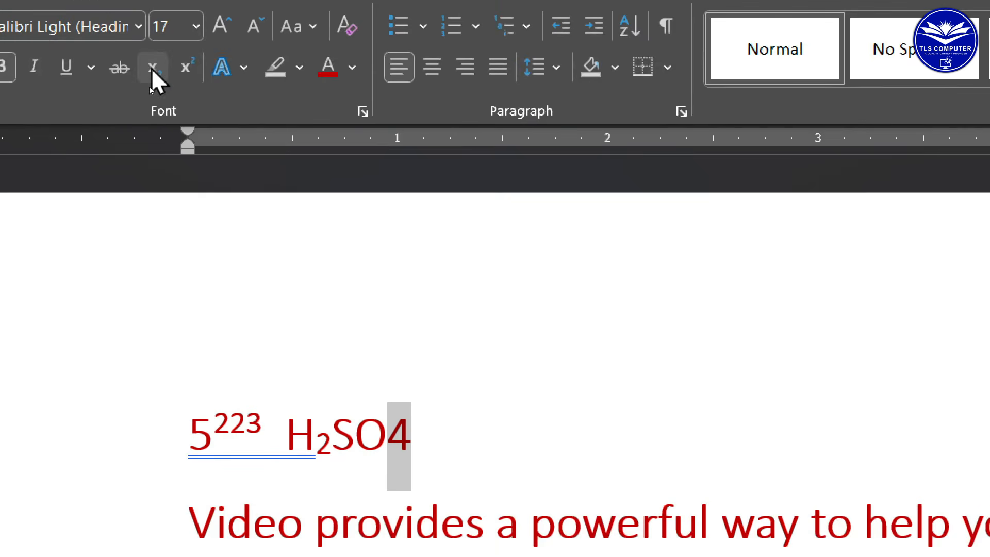
left_click(152, 71)
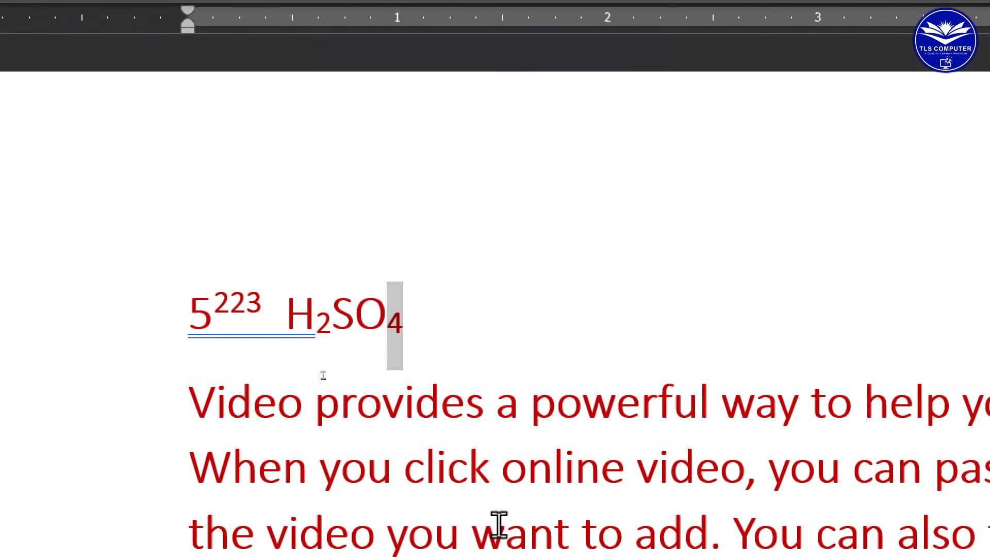
left_click(433, 345)
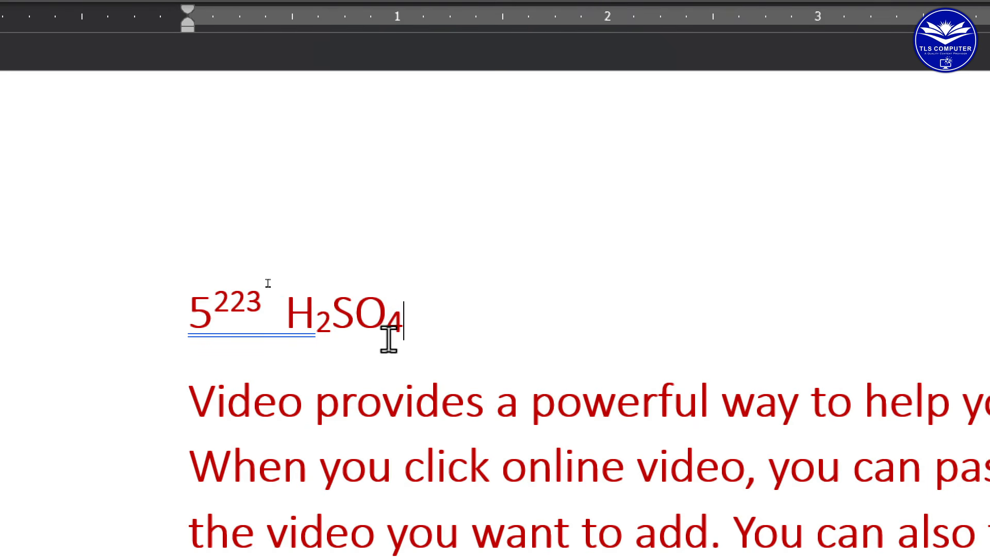
Delete the subscript 4, try entering JHJH as subscript in its place, and erase those letters
key("BackSpace")
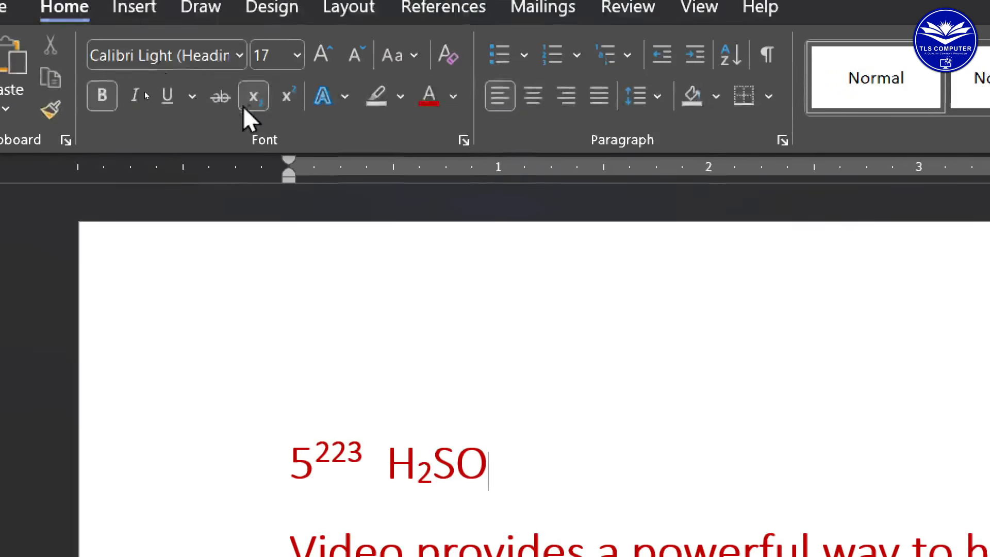
left_click(247, 103)
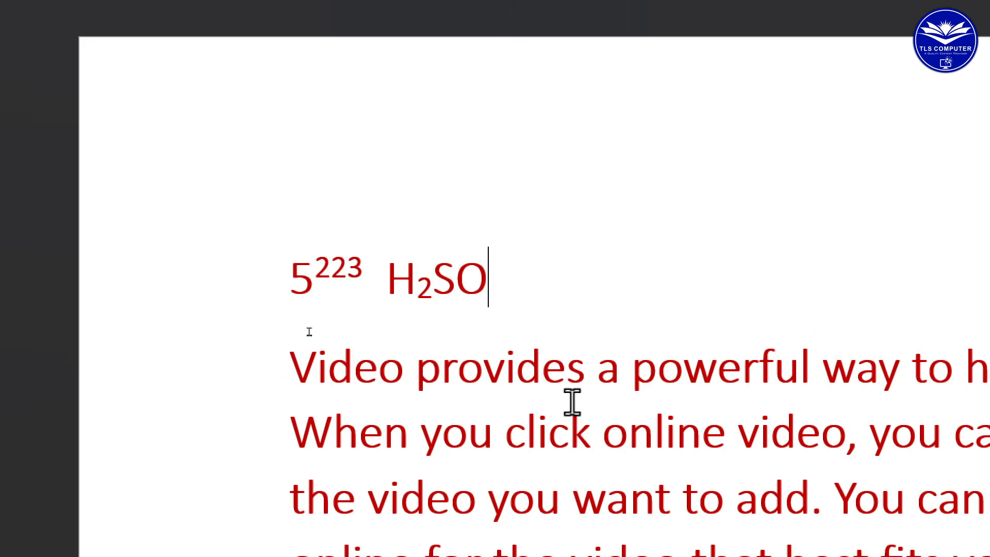
key("ctrl+equal")
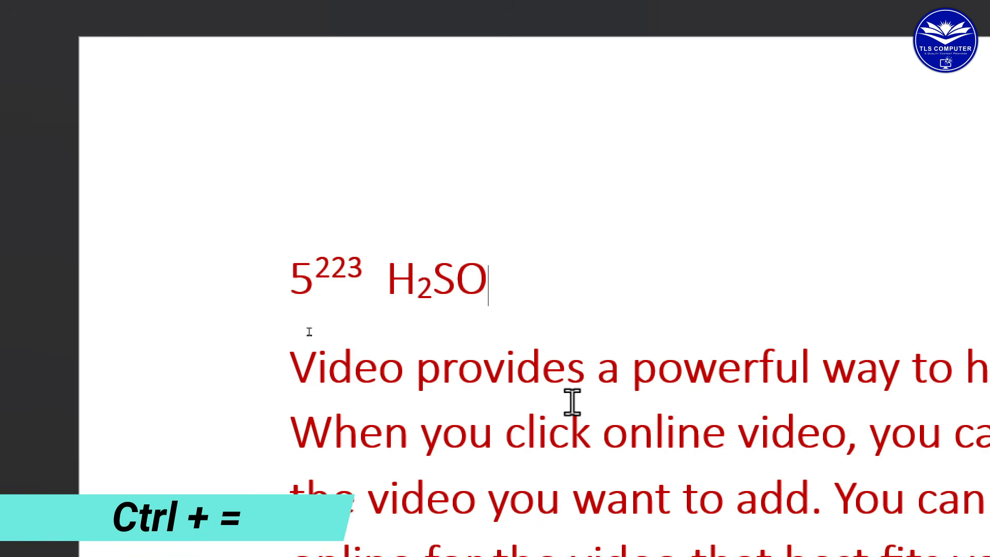
type("JHJH")
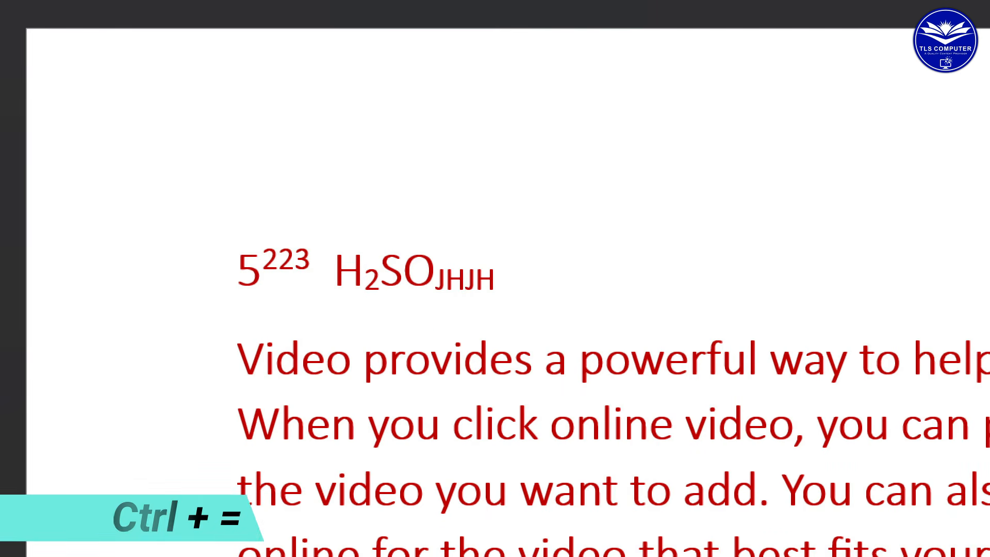
key("BackSpace")
key("BackSpace")
key("BackSpace")
key("BackSpace")
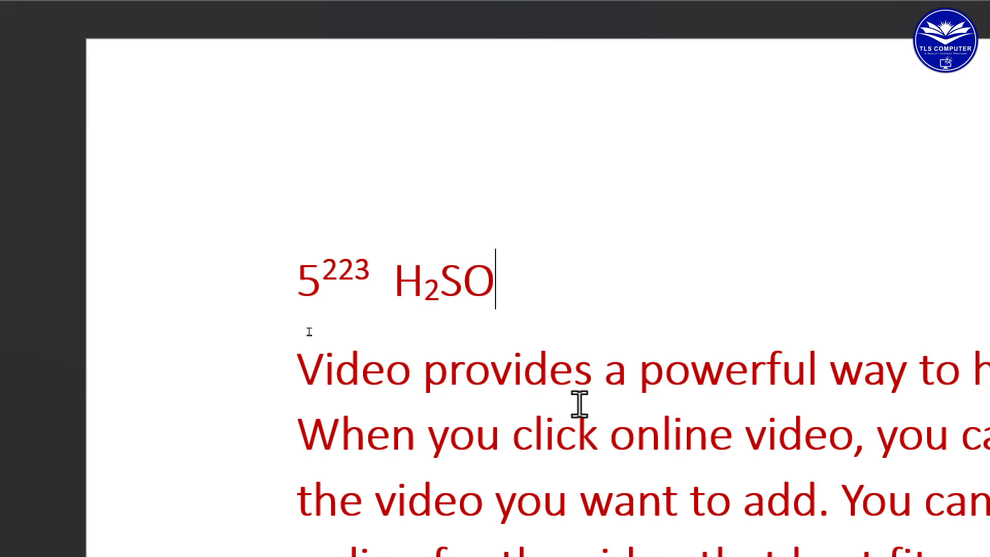
Enter SJDHJSDHS as superscript at the end of the formula, followed by KDJFKSJF– as normal text
key("ctrl+shift+plus")
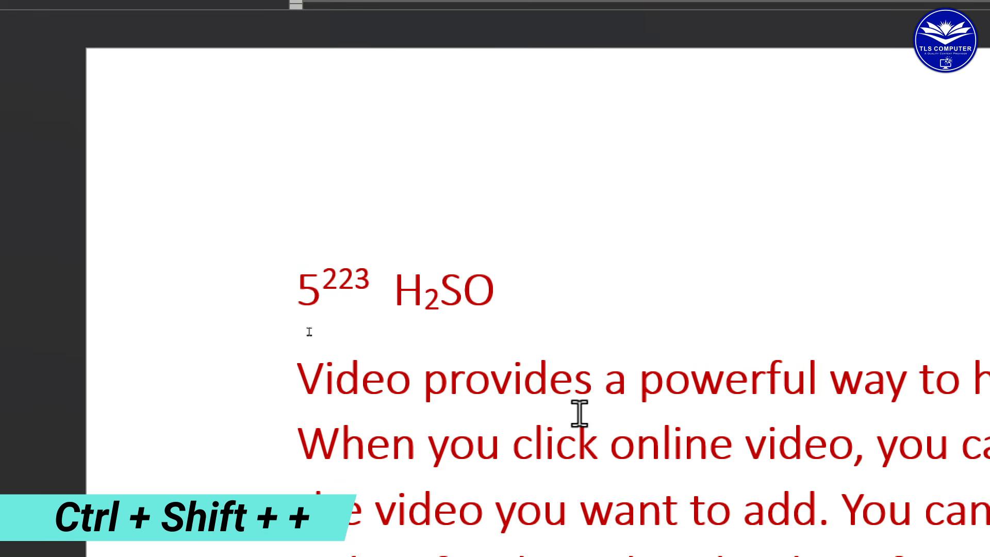
type("SJDHJSDHS")
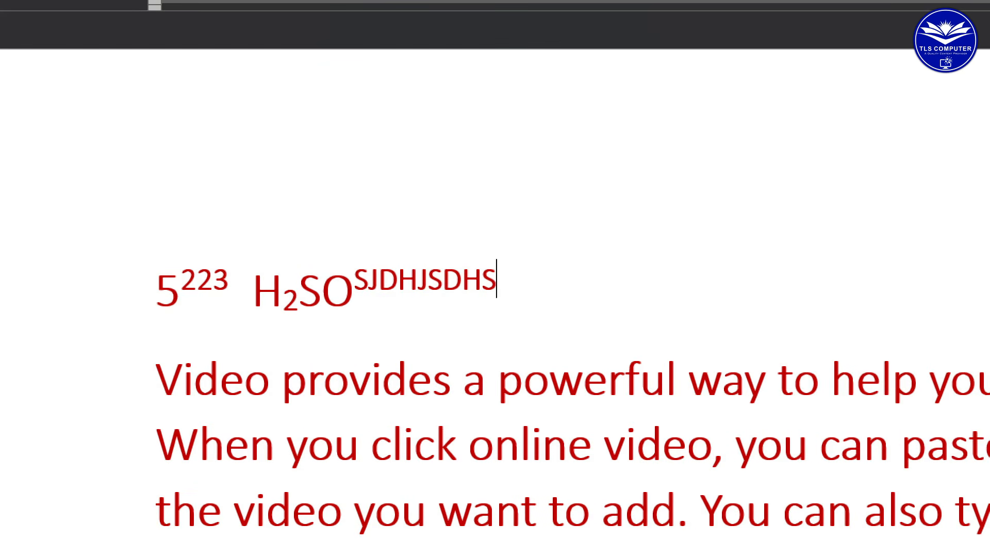
type("KDJFKSJF")
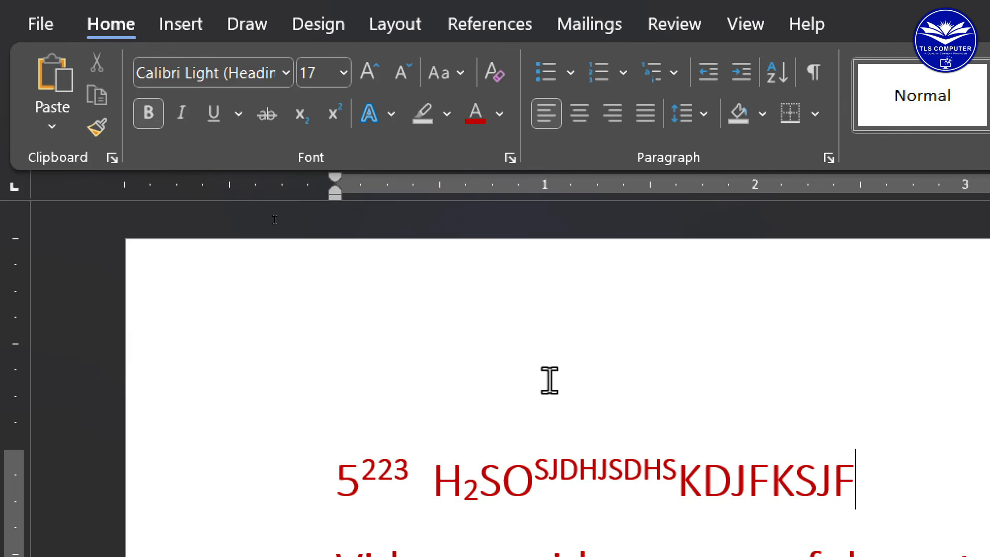
type("–")
key("super+minus")
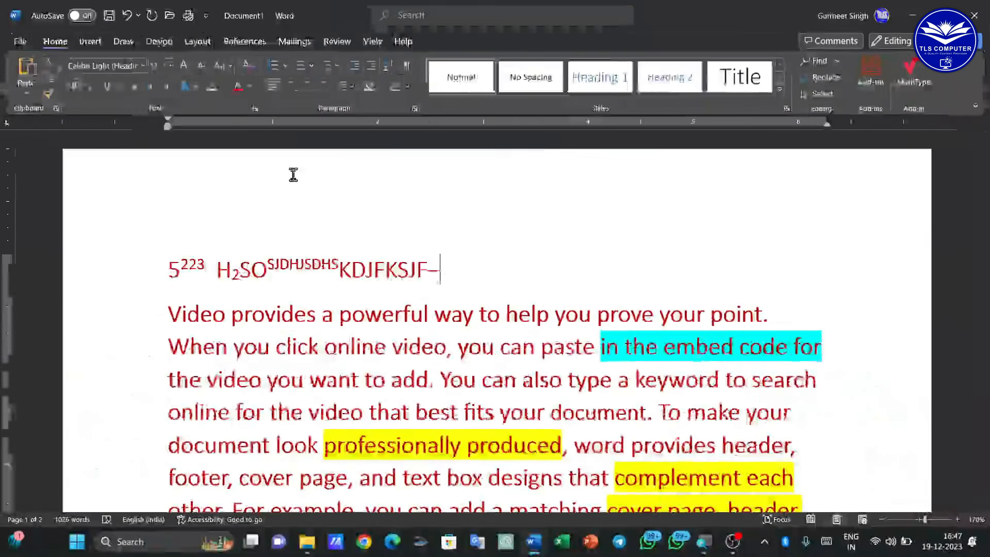
Select the whole document, clear all formatting from its text, and deselect it
left_click(396, 248)
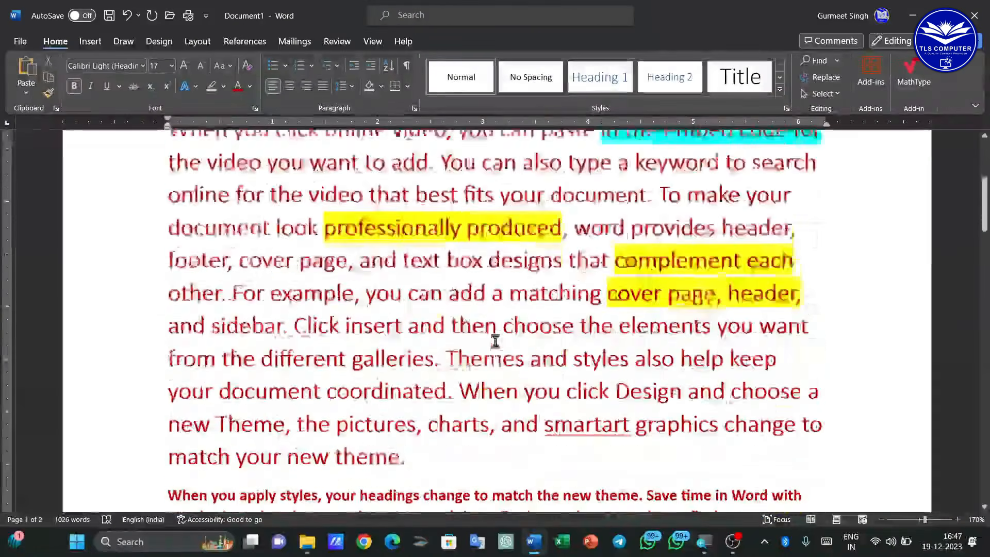
scroll(464, 294, "down", 5)
left_click_drag(428, 406, 219, 346)
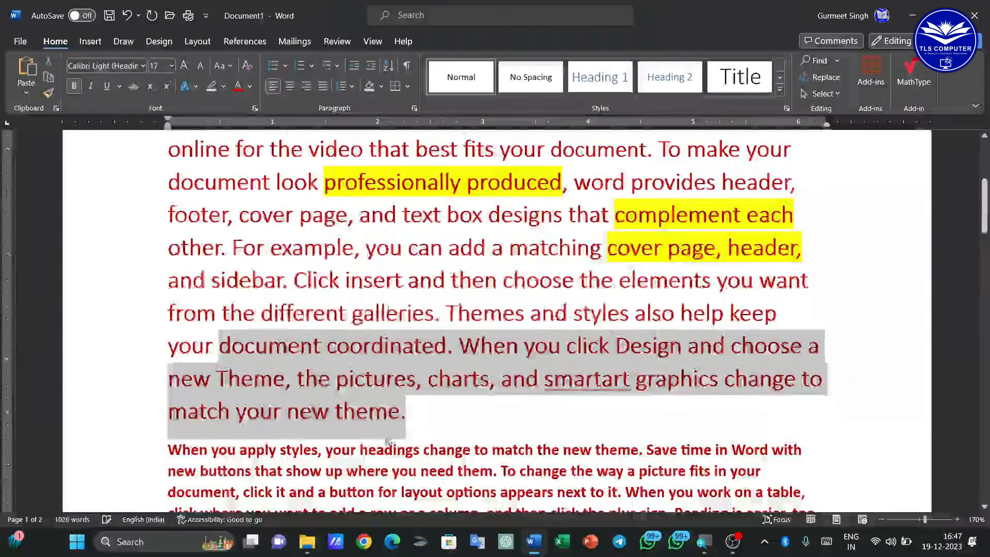
scroll(220, 345, "down", 3)
scroll(390, 441, "up", 10)
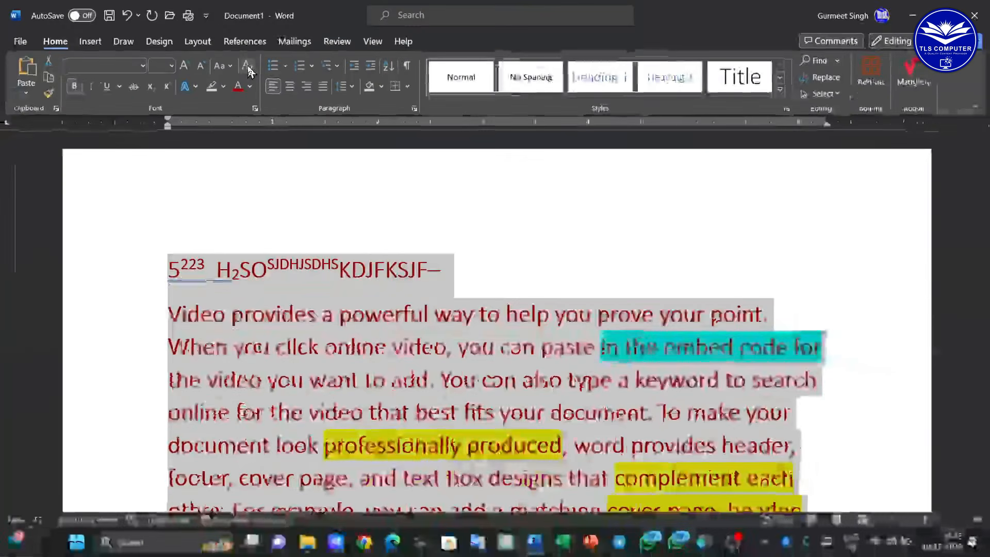
left_click(249, 64)
scroll(501, 392, "down", 10)
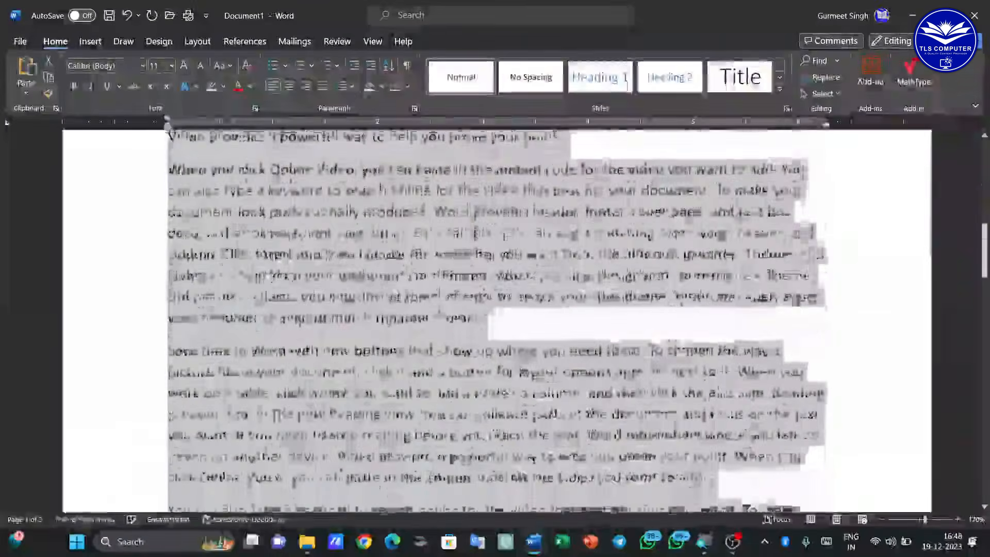
scroll(498, 388, "up", 10)
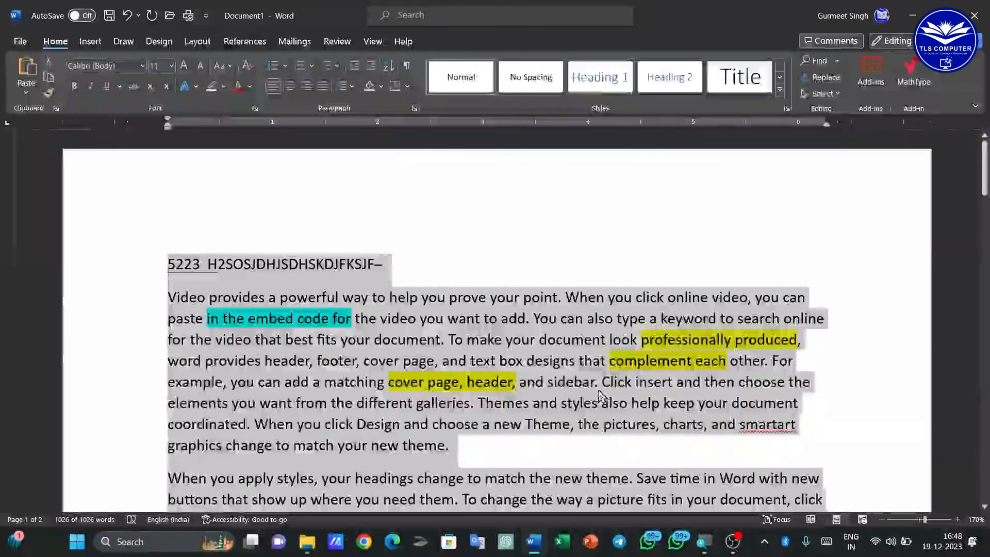
left_click(457, 444)
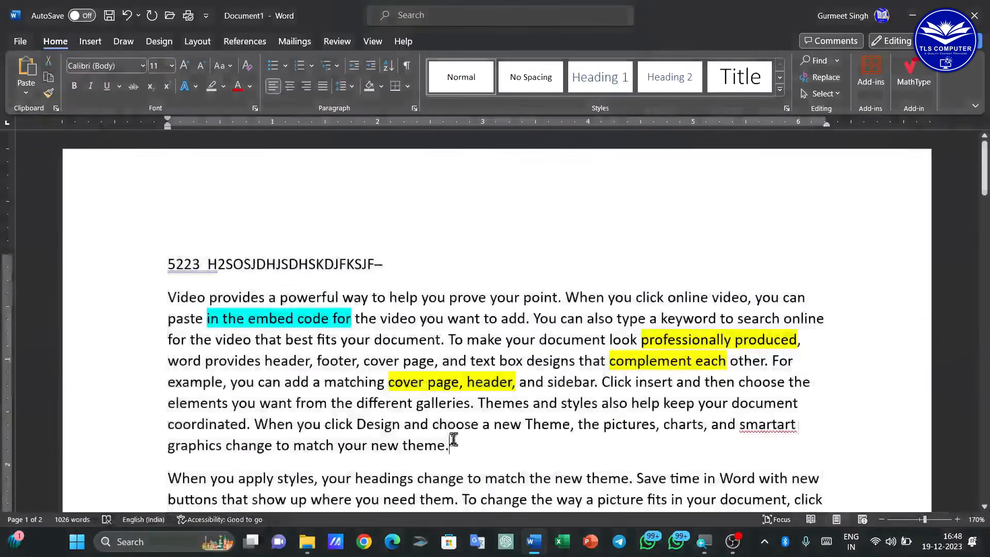